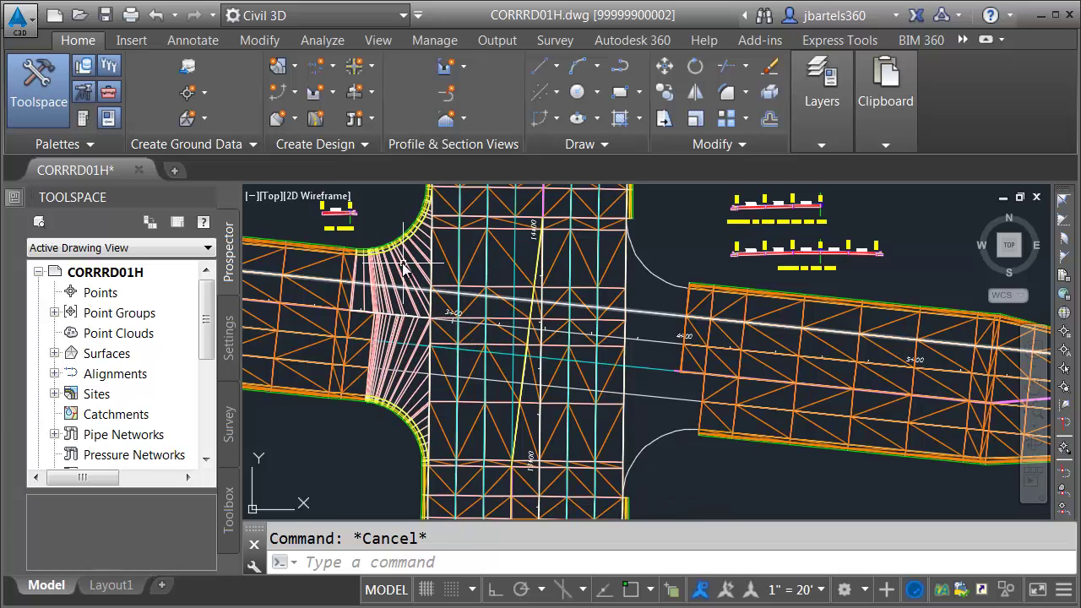
# Draw a polyline along the primary road's edge beside the east approach, snapping to surface endpoints on both sides of the cyan line
pyautogui.scroll(4, 463, 331)
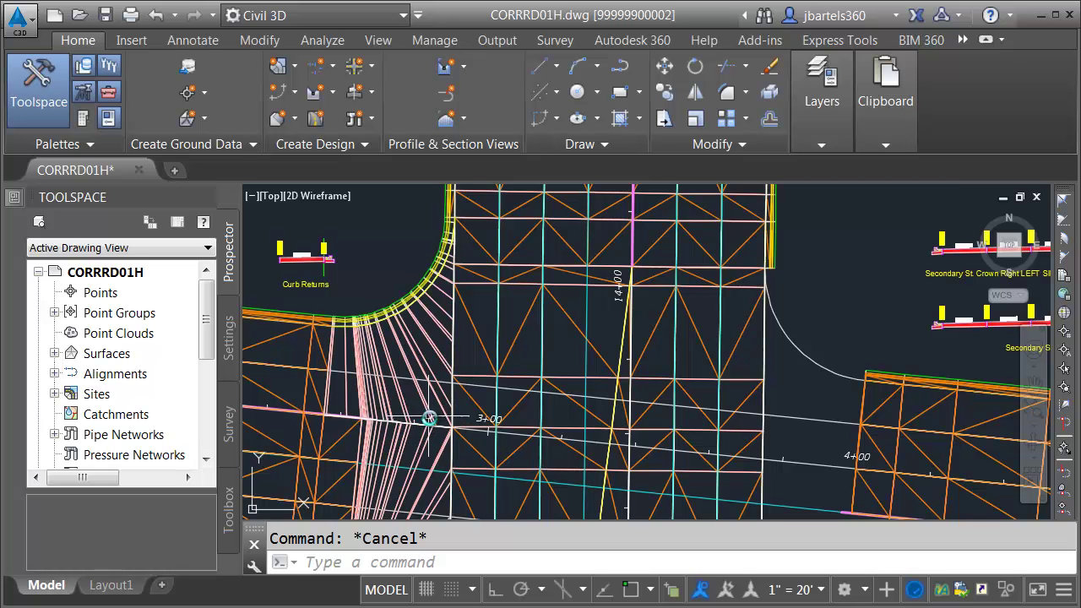
pyautogui.moveTo(708, 427)
pyautogui.mouseDown(button='middle')
pyautogui.moveTo(542, 354)
pyautogui.moveTo(470, 379)
pyautogui.mouseUp(button='middle')
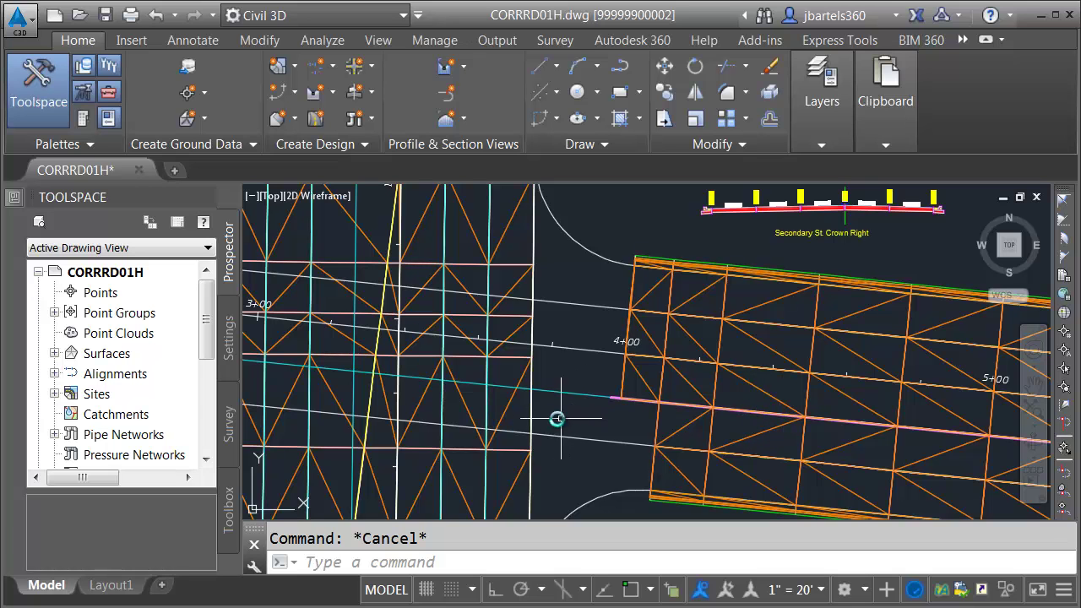
pyautogui.moveTo(530, 412)
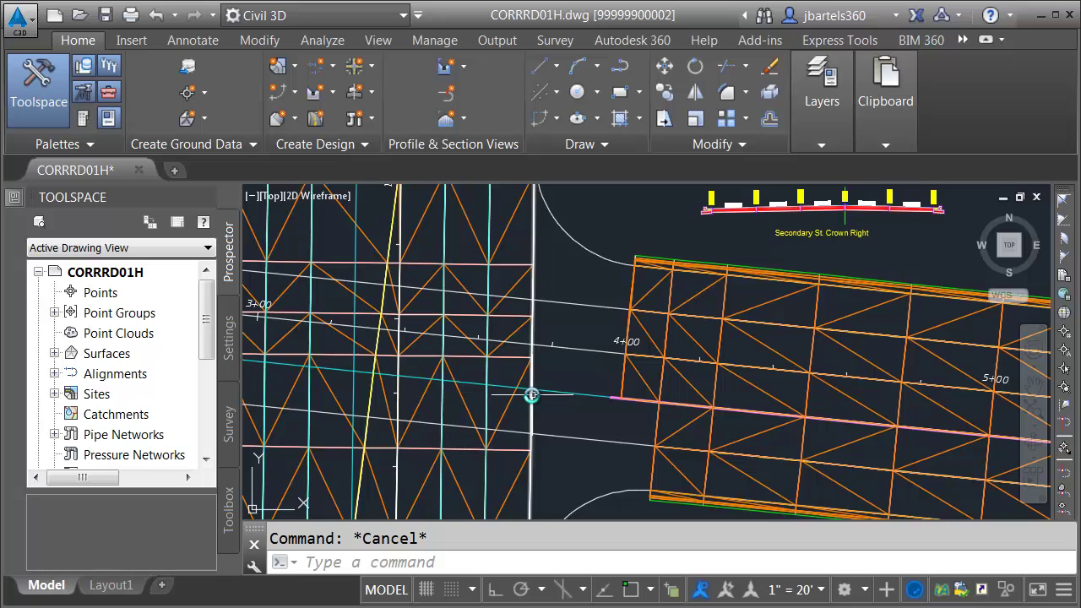
pyautogui.scroll(4, 531, 394)
pyautogui.moveTo(536, 422); pyautogui.dragTo(530, 372, button='middle')
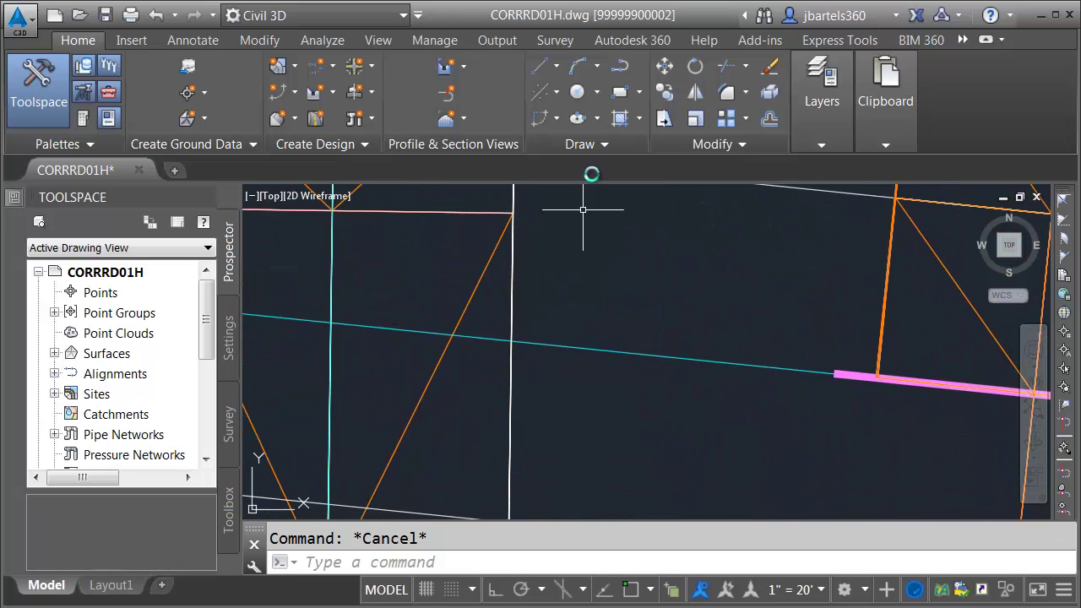
pyautogui.write('pl')
pyautogui.press('Return')
pyautogui.keyDown('shift'); pyautogui.rightClick(581, 247); pyautogui.keyUp('shift')
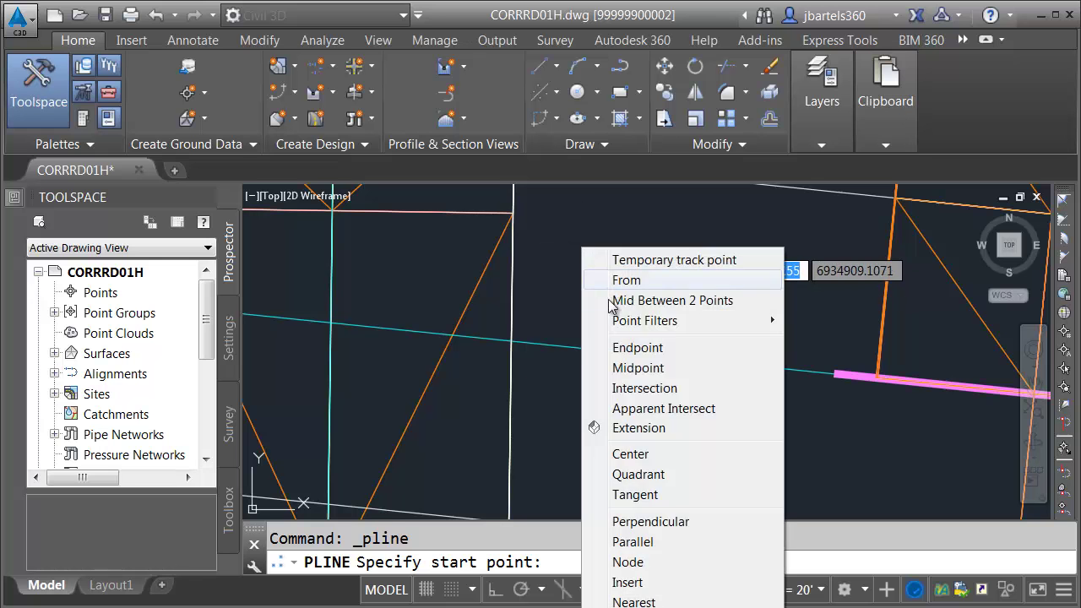
pyautogui.click(637, 347)
pyautogui.click(514, 214)
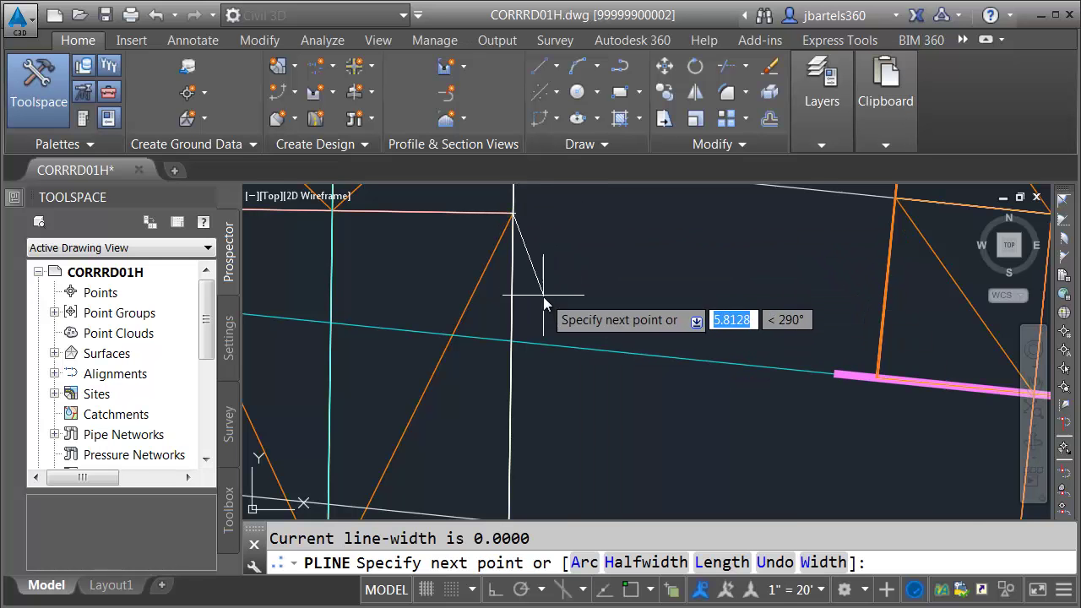
pyautogui.scroll(-2, 545, 304)
pyautogui.keyDown('shift'); pyautogui.rightClick(551, 384); pyautogui.keyUp('shift')
pyautogui.click(591, 64)
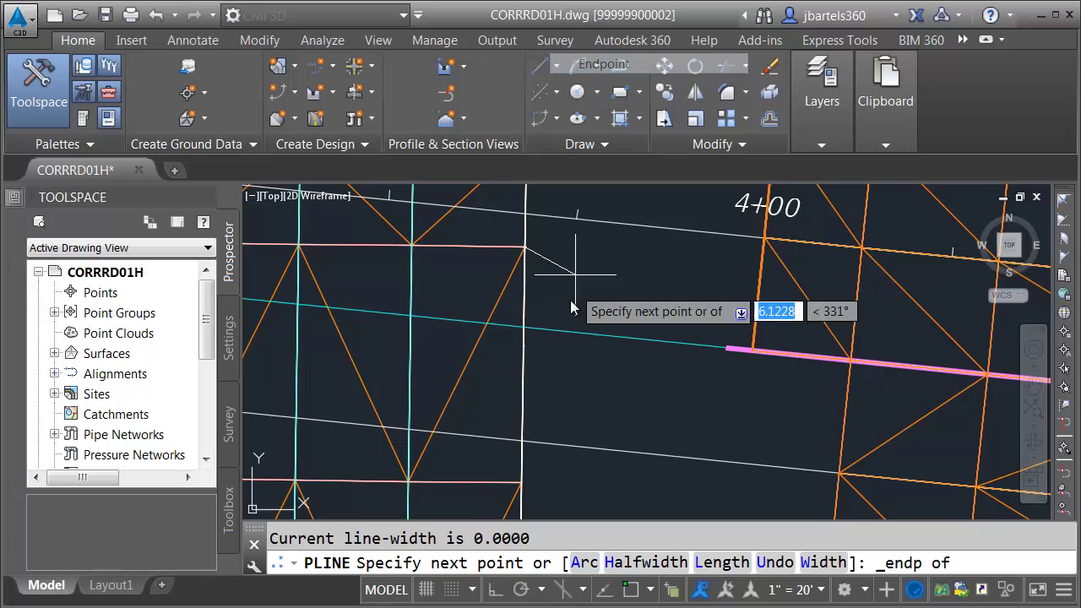
pyautogui.click(522, 429)
pyautogui.press('Escape')
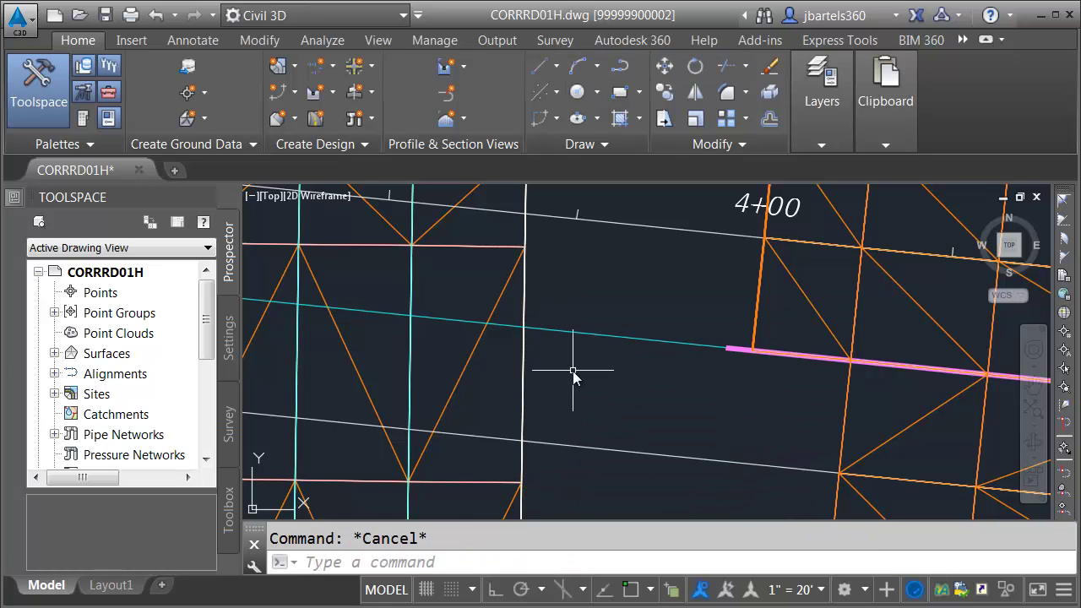
# Flatten the new polyline on the primary road's edge, keeping hidden lines
pyautogui.write('flatten')
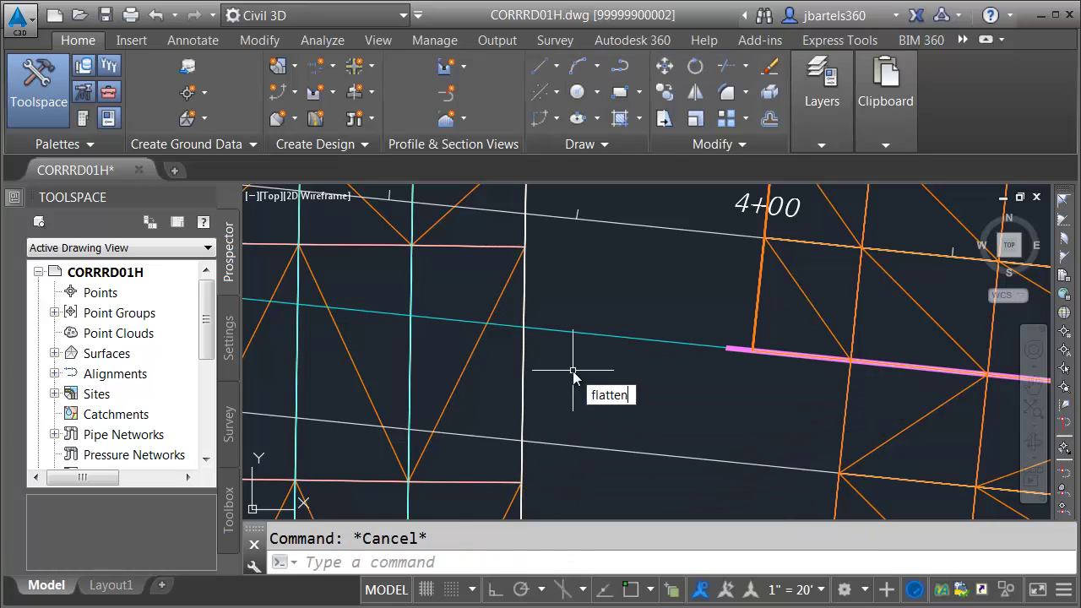
pyautogui.press('Return')
pyautogui.click(524, 359)
pyautogui.press('Return')
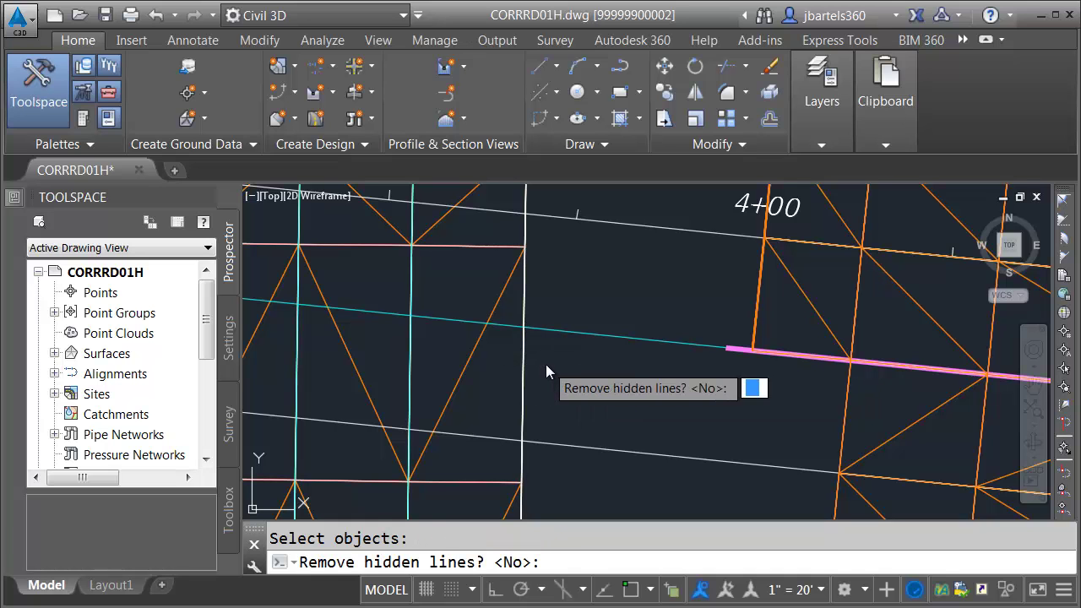
pyautogui.press('Return')
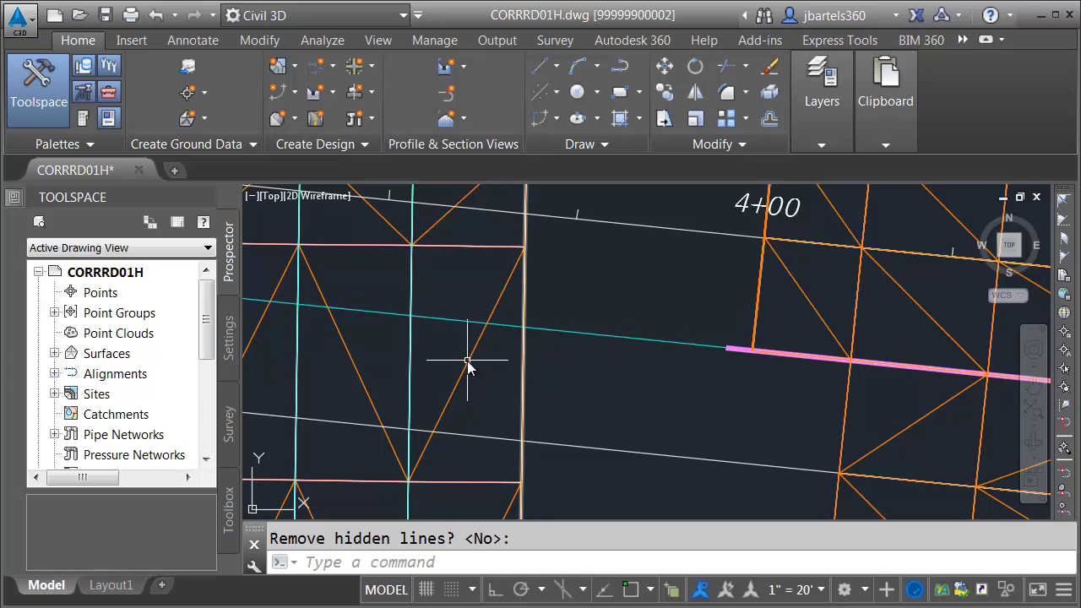
# Add a spot elevation label to the Primary St TOP surface where the cyan line intersects the flattened edge polyline
pyautogui.scroll(-2, 507, 344)
pyautogui.click(503, 324)
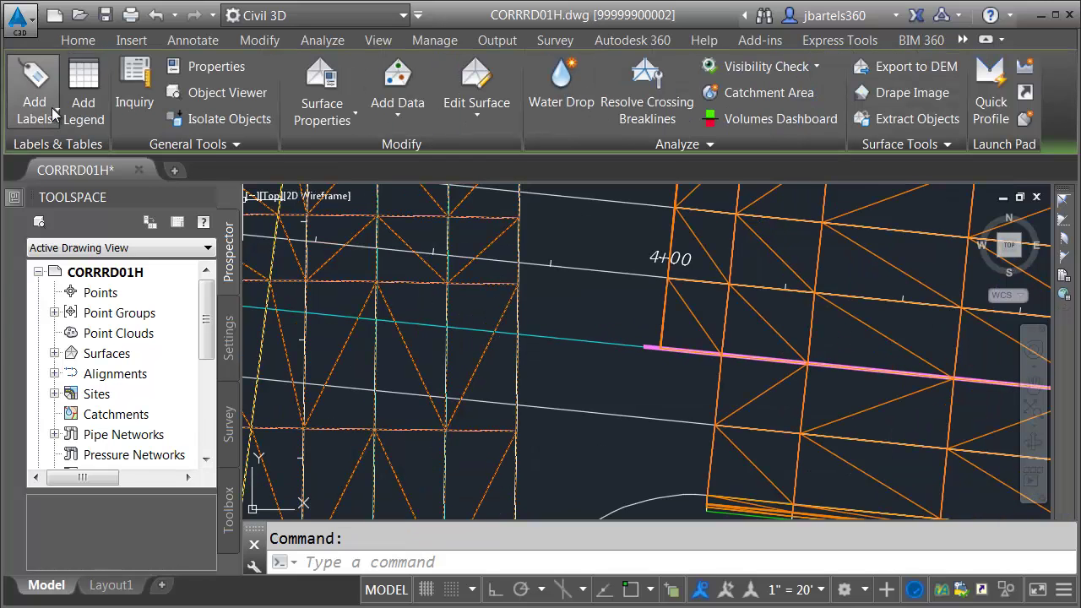
pyautogui.click(52, 108)
pyautogui.click(57, 237)
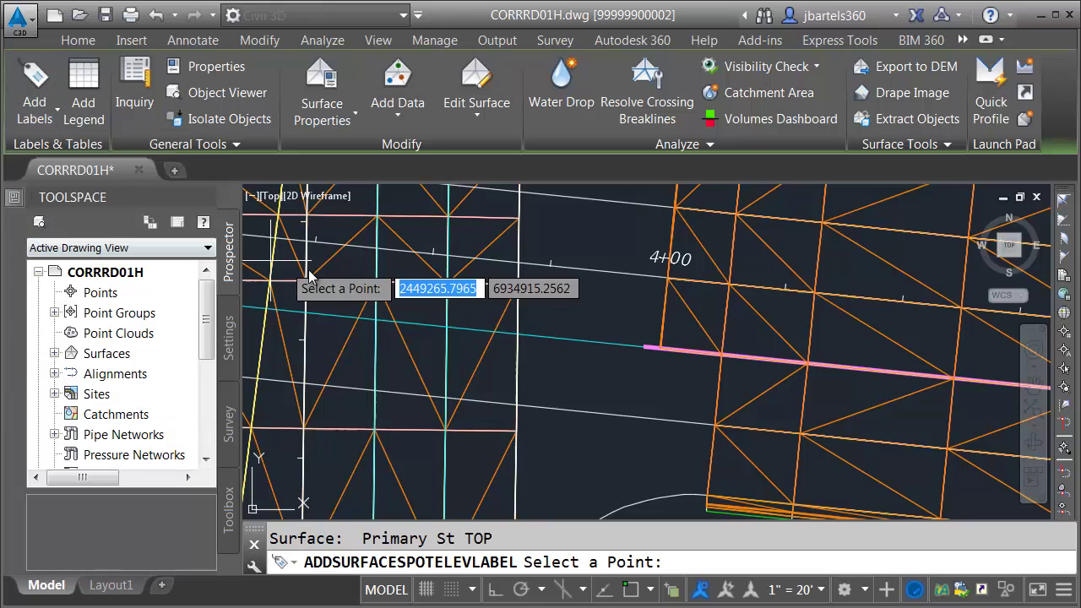
pyautogui.keyDown('shift'); pyautogui.rightClick(548, 304); pyautogui.keyUp('shift')
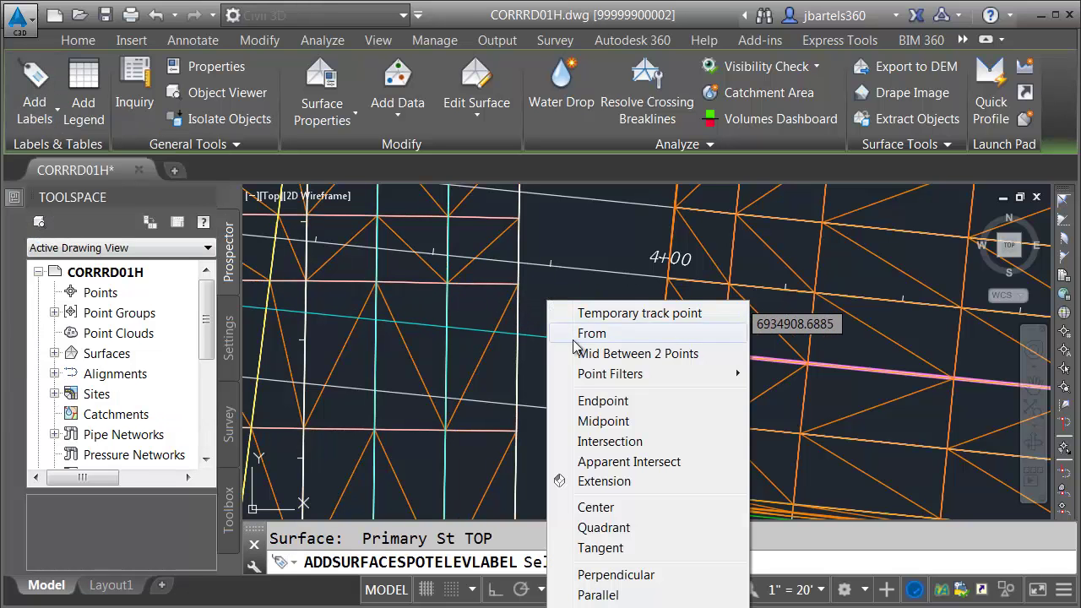
pyautogui.click(601, 442)
pyautogui.click(518, 345)
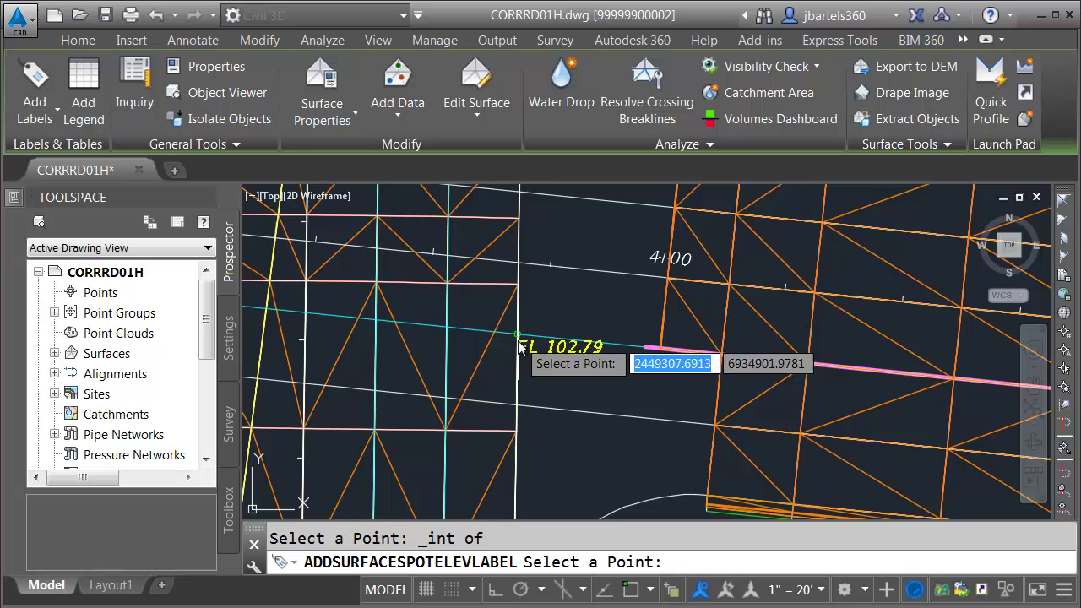
pyautogui.press('Escape')
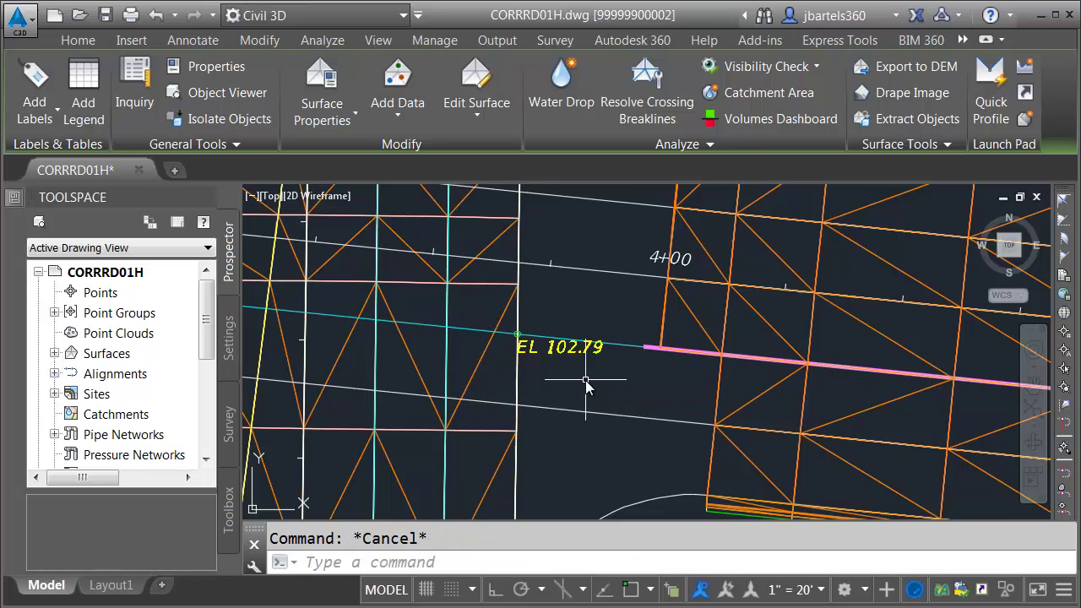
# Add a spot elevation label to the Secondary St. EAST Approach TOP surface at the endpoint where its corner meets the magenta line
pyautogui.click(696, 325)
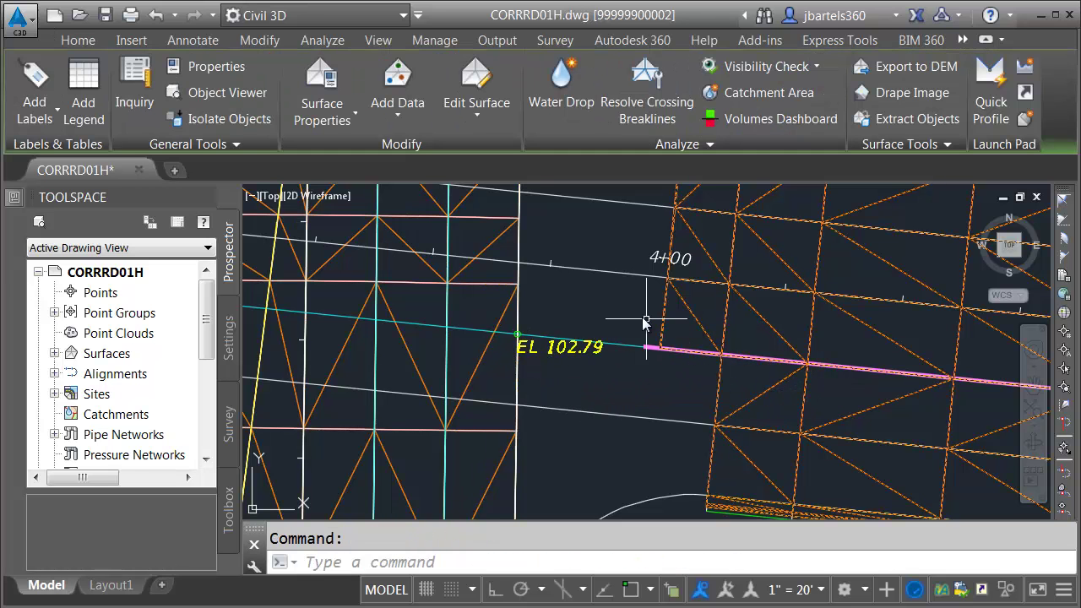
pyautogui.moveTo(629, 311)
pyautogui.click(35, 110)
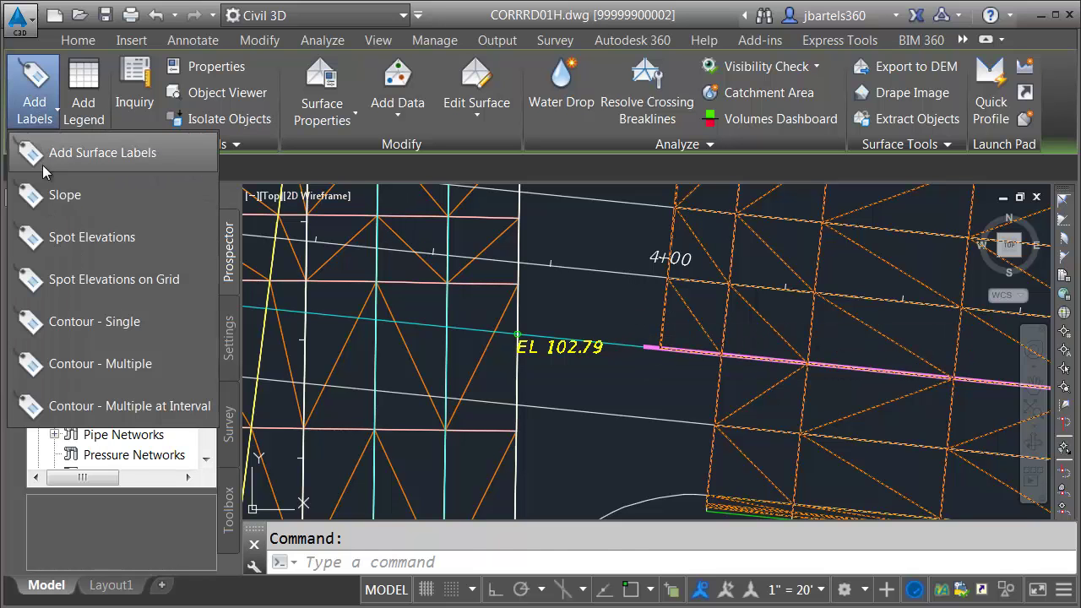
pyautogui.click(66, 240)
pyautogui.keyDown('shift'); pyautogui.rightClick(609, 307); pyautogui.keyUp('shift')
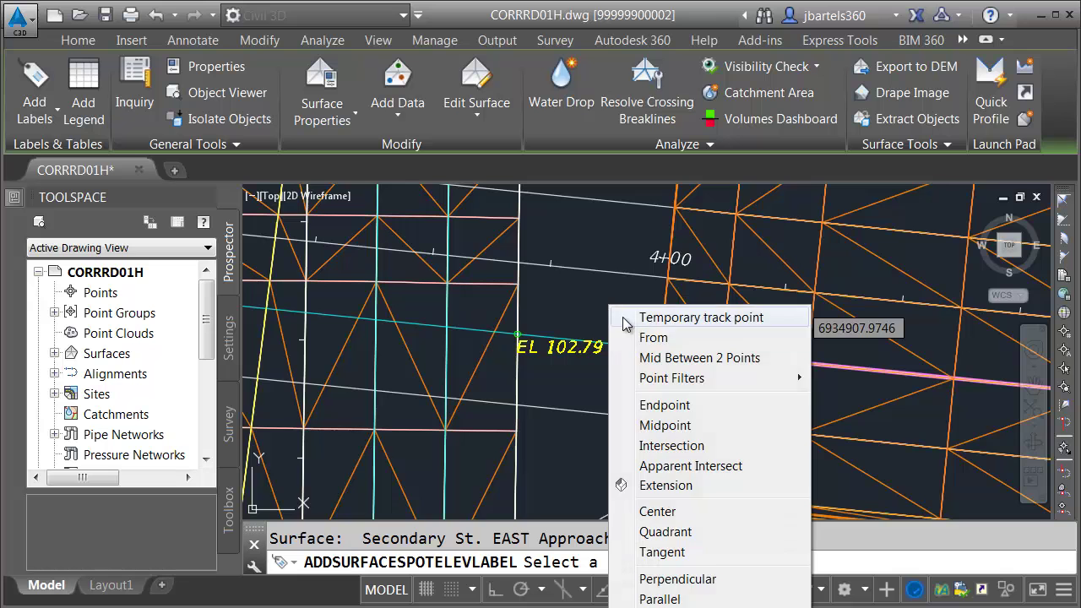
pyautogui.click(665, 405)
pyautogui.scroll(8, 663, 338)
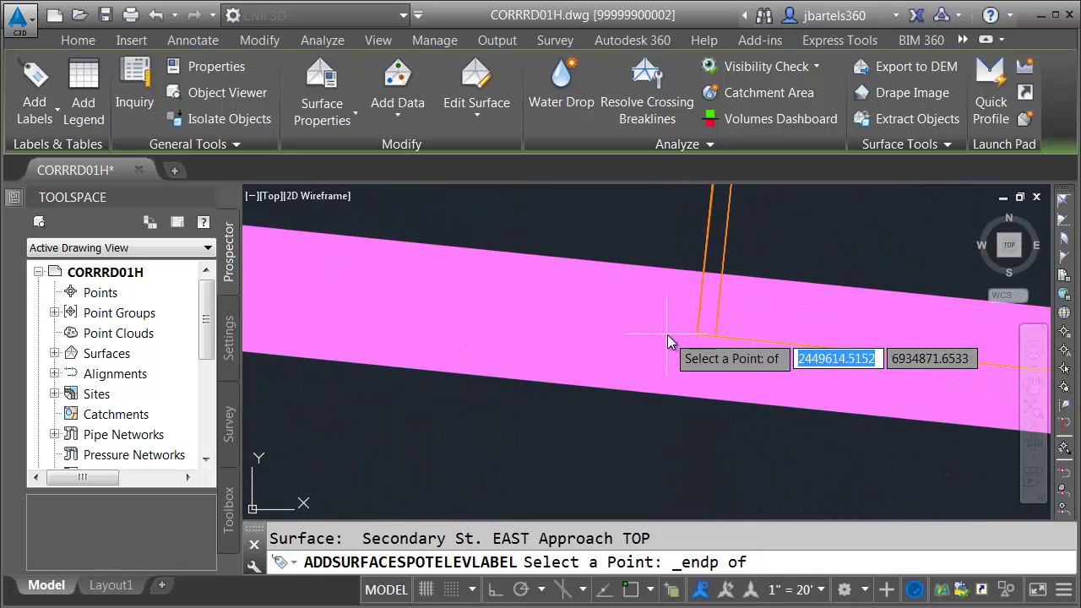
pyautogui.scroll(-5, 649, 355)
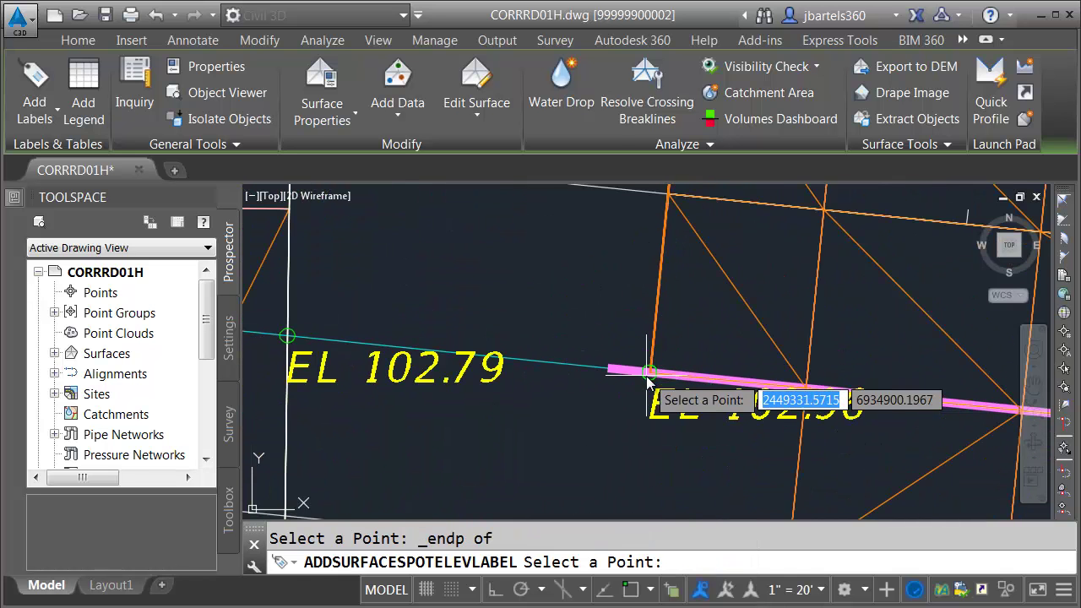
pyautogui.press('Escape')
# Move both spot elevation labels clear of the linework, the approach label up and the primary road label down beside its point
pyautogui.click(653, 408)
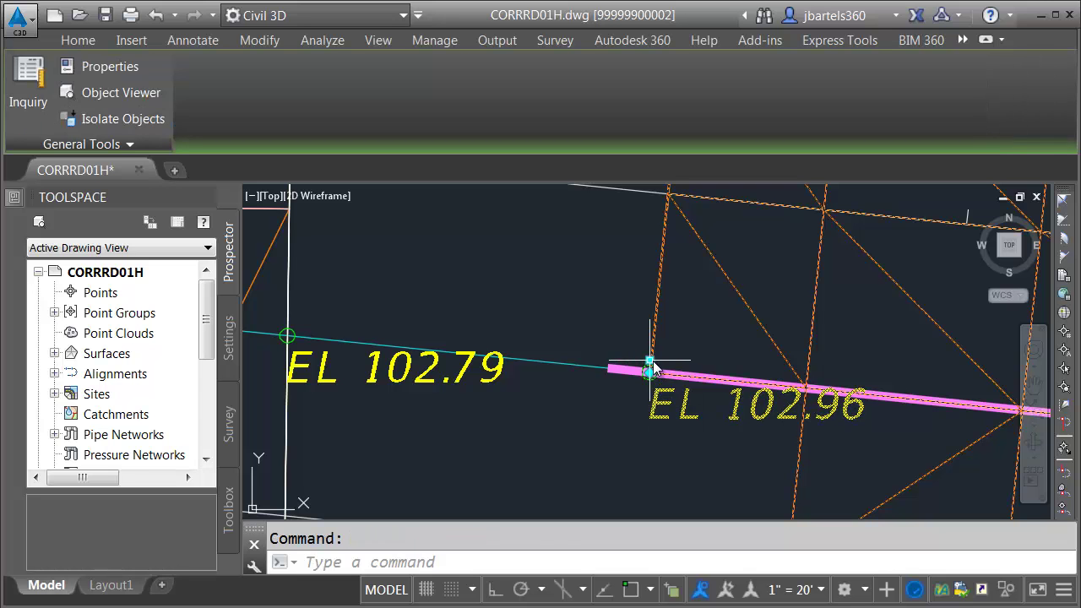
pyautogui.click(650, 363)
pyautogui.click(723, 309)
pyautogui.scroll(-2, 594, 417)
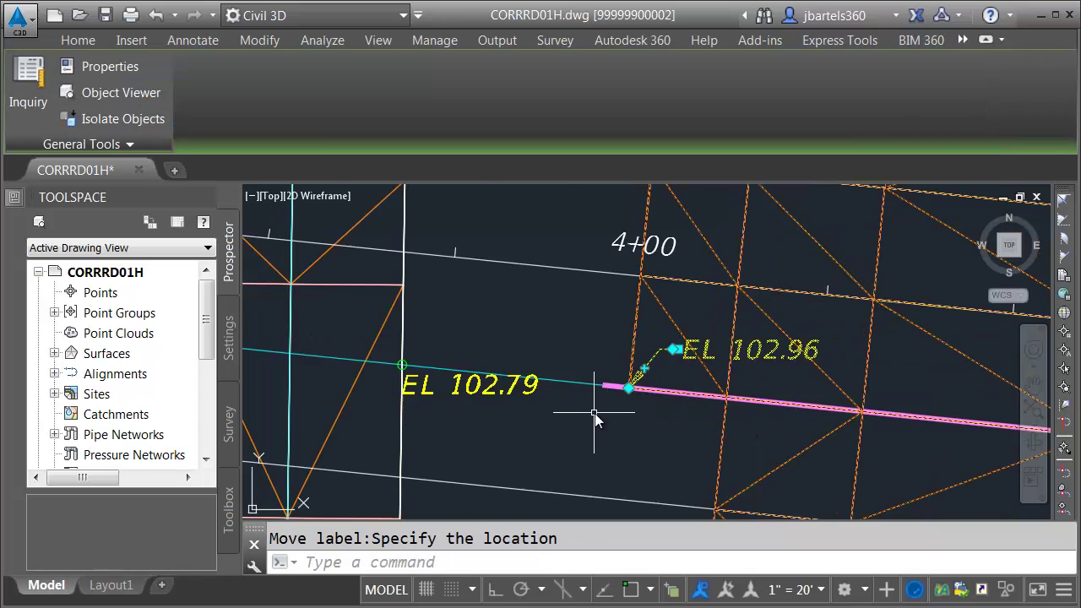
pyautogui.scroll(-2, 595, 417)
pyautogui.click(488, 403)
pyautogui.click(476, 371)
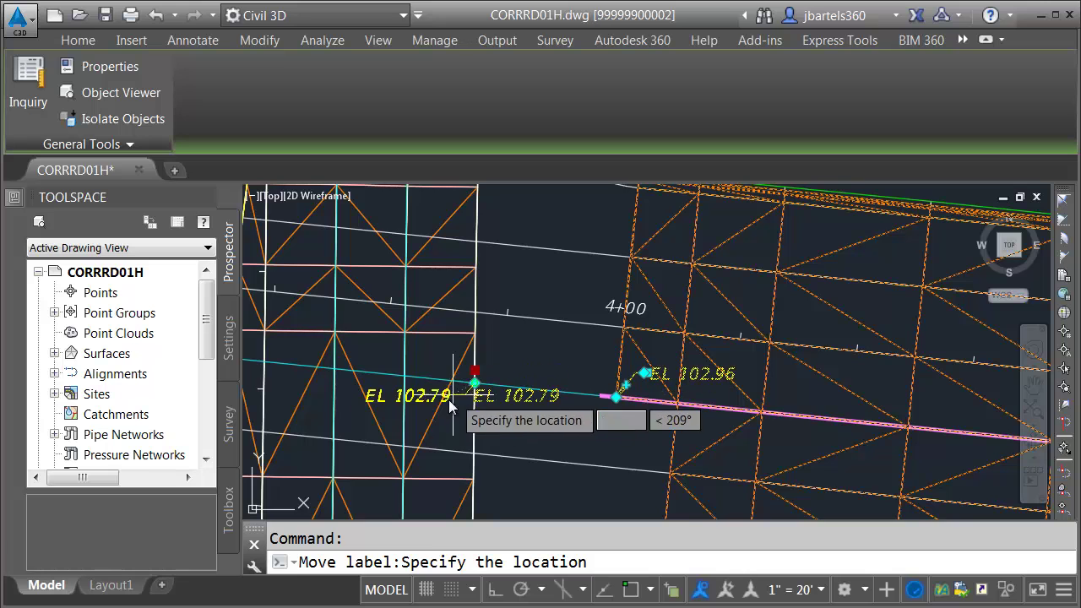
pyautogui.click(443, 416)
pyautogui.press('Escape')
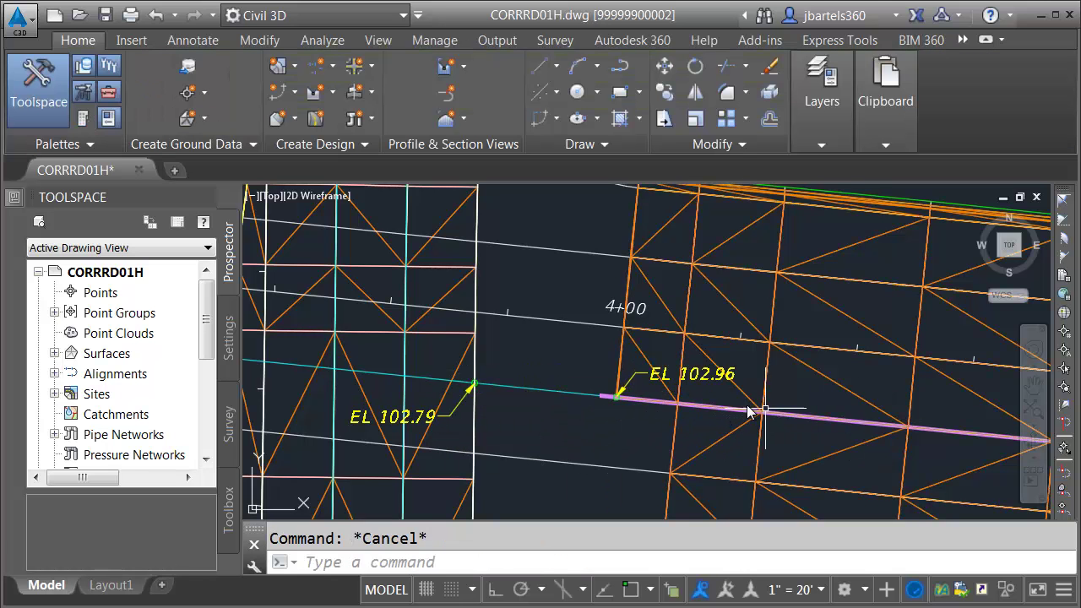
# Split the model space into two vertical viewports
pyautogui.click(252, 197)
pyautogui.moveTo(328, 240)
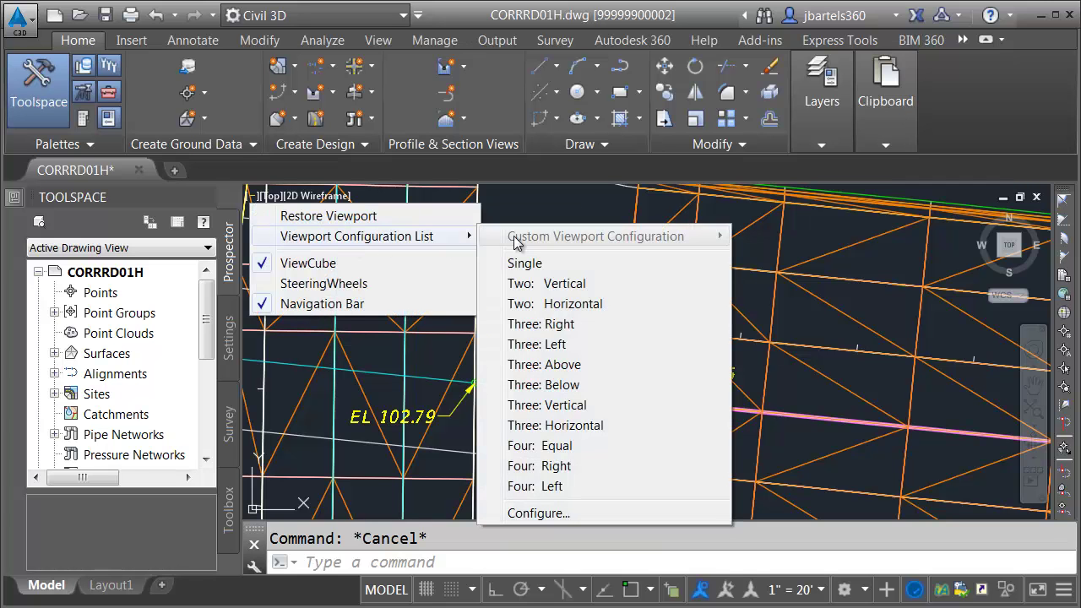
pyautogui.click(542, 284)
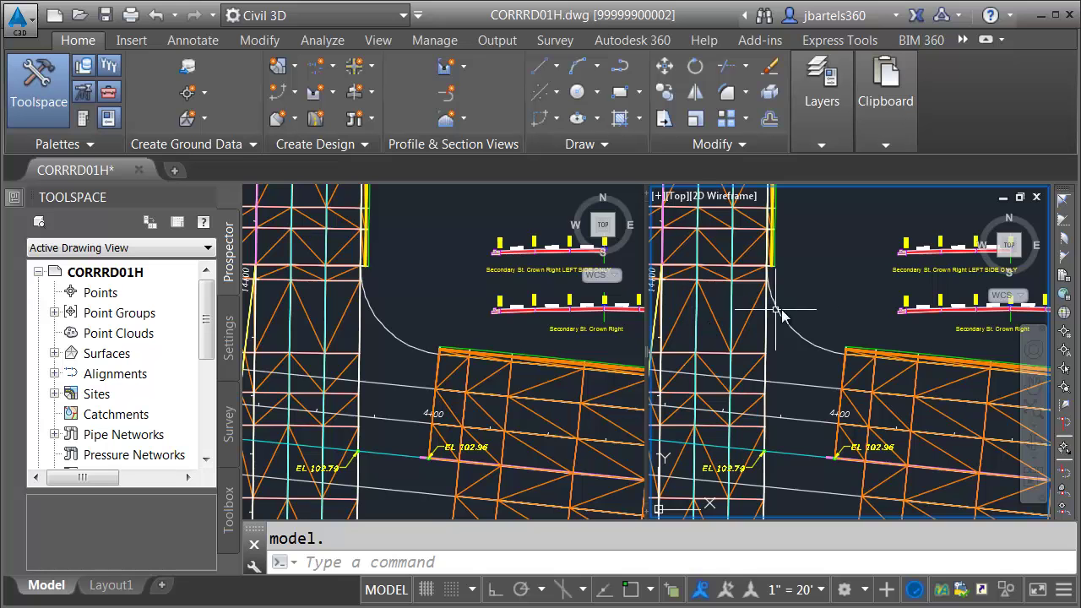
# Set the active viewport to the SW Isometric view, framing the labelled corner of the east approach corridor
pyautogui.click(1000, 257)
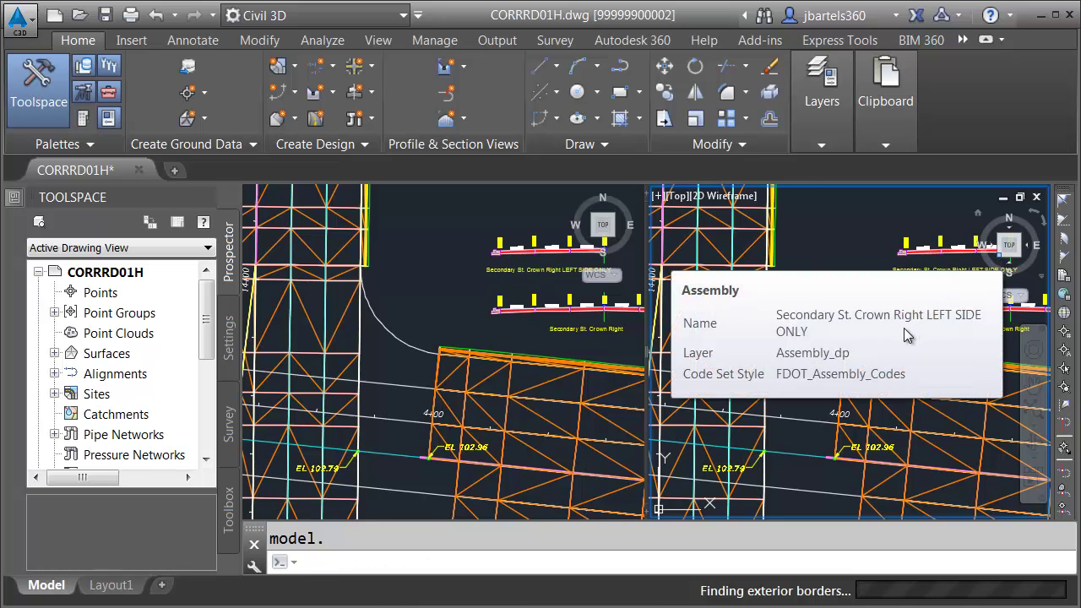
pyautogui.press('Escape')
pyautogui.scroll(6, 838, 355)
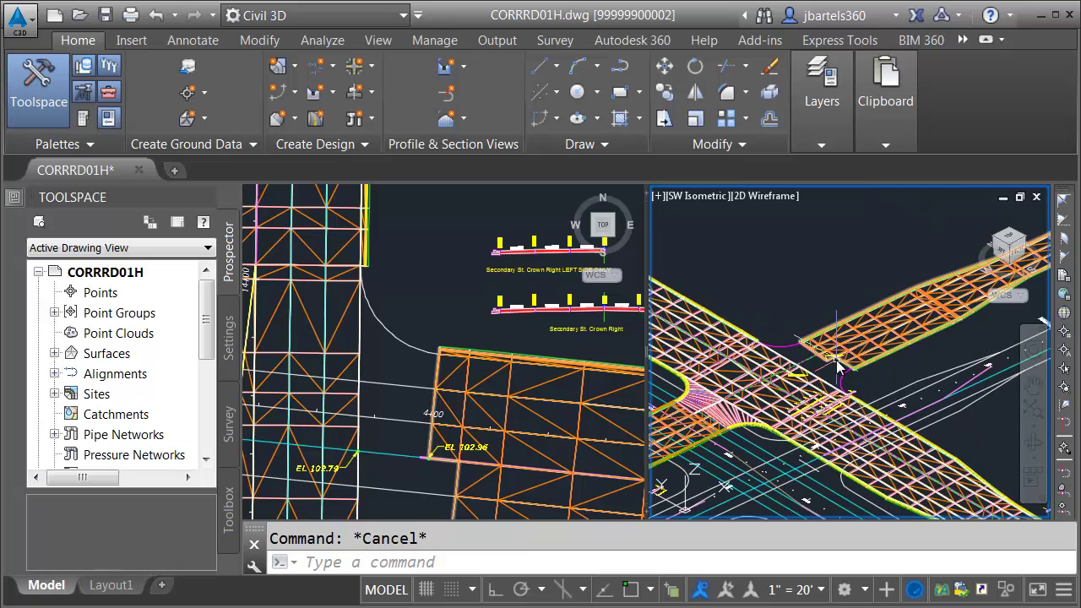
pyautogui.scroll(4, 811, 376)
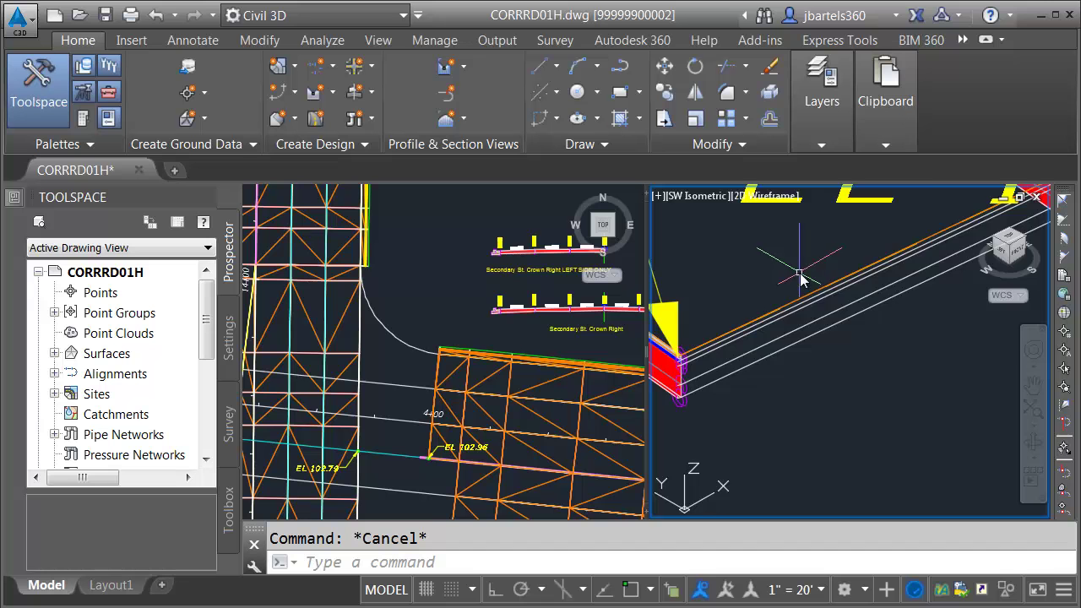
pyautogui.scroll(2, 807, 282)
pyautogui.moveTo(808, 281); pyautogui.dragTo(805, 340, button='middle')
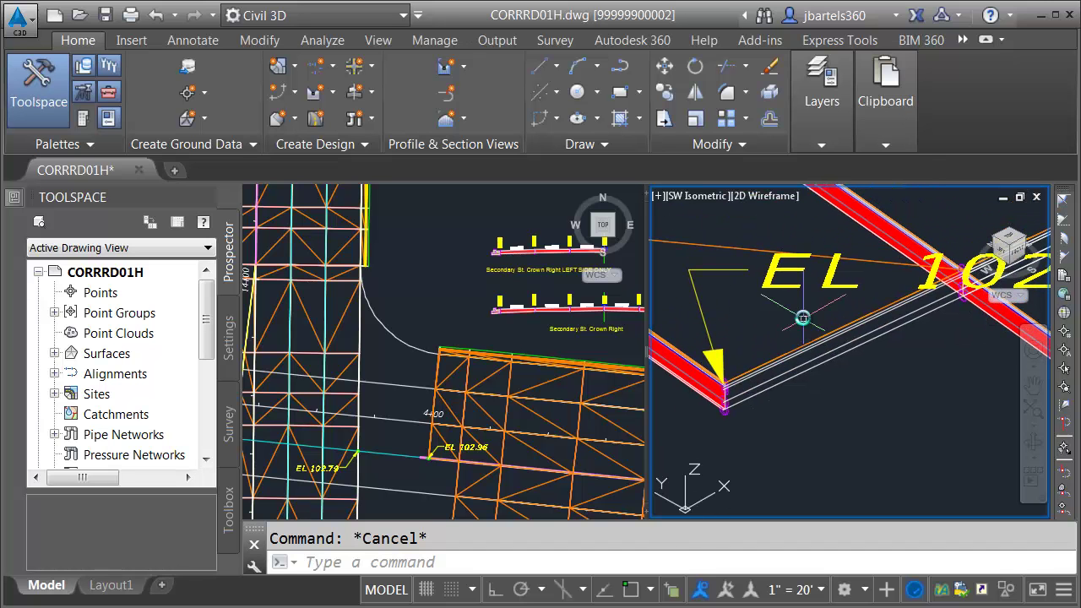
# Send the Secondary St. EAST Approach TOP surface to the back of the display order
pyautogui.click(743, 249)
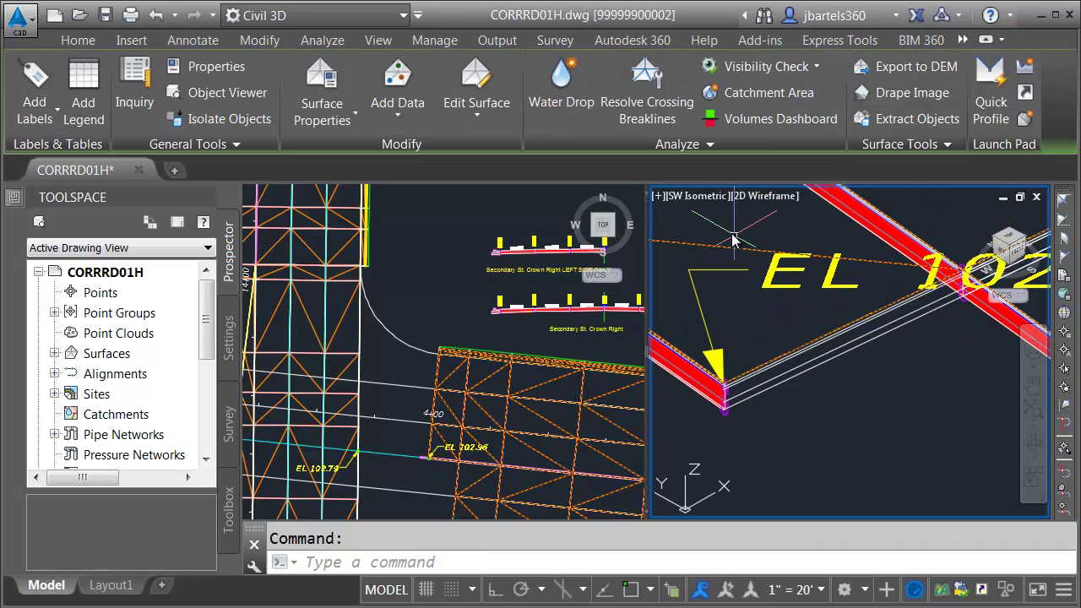
pyautogui.rightClick(725, 230)
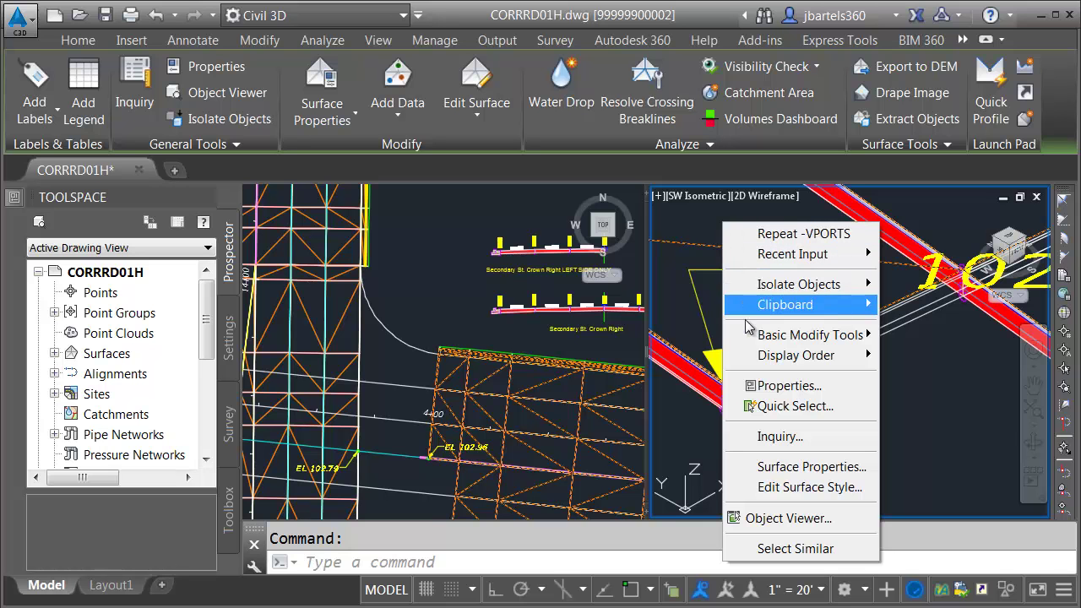
pyautogui.moveTo(757, 355)
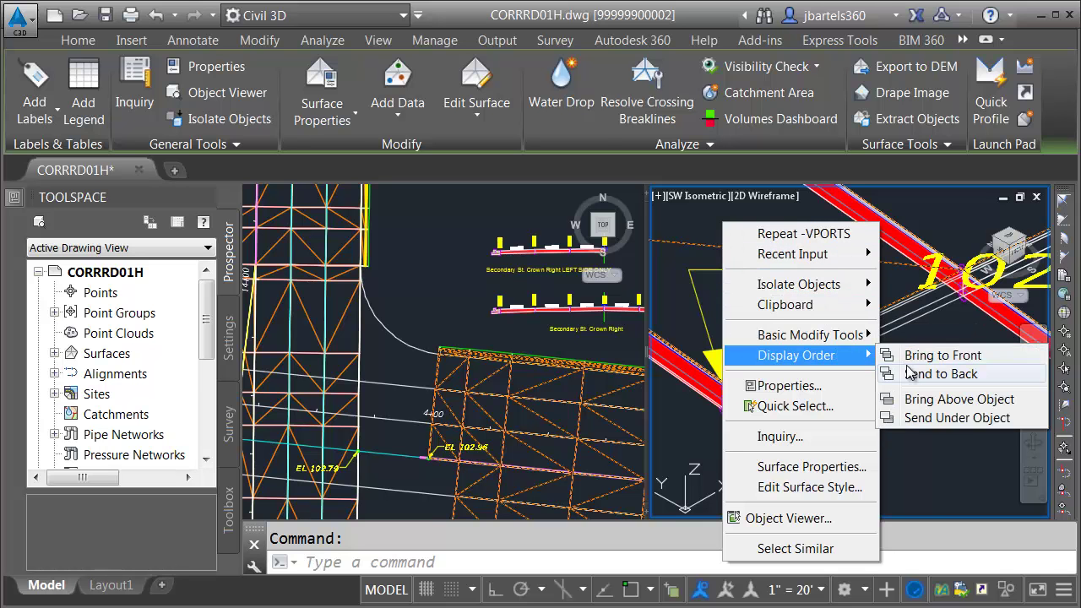
pyautogui.click(920, 374)
pyautogui.press('Escape')
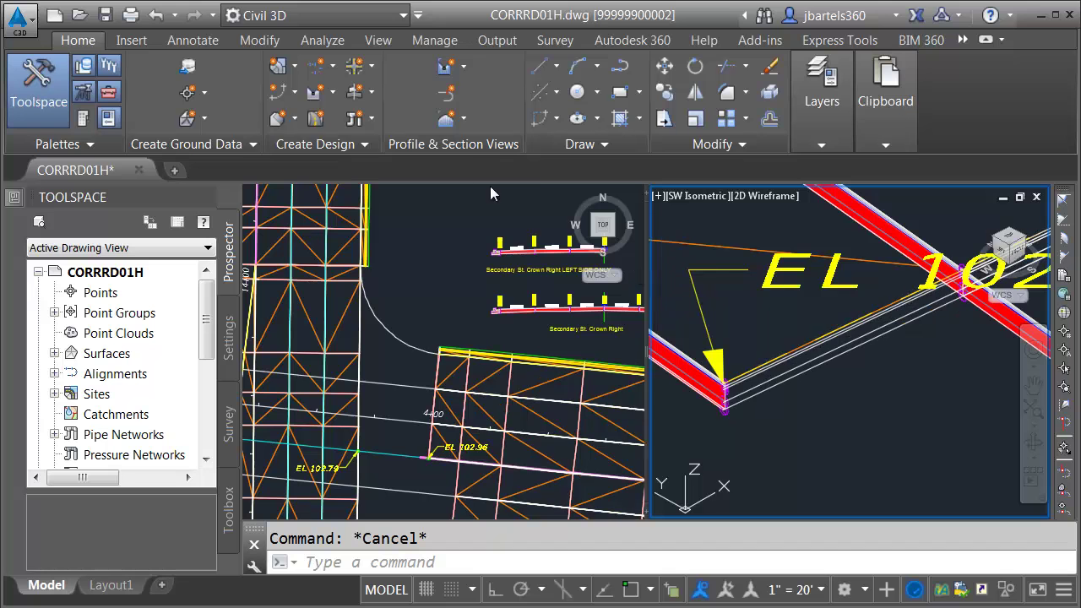
# Start creating a feature line from the east approach corridor, picking the ETW line along the labelled edge in the isometric view
pyautogui.click(285, 91)
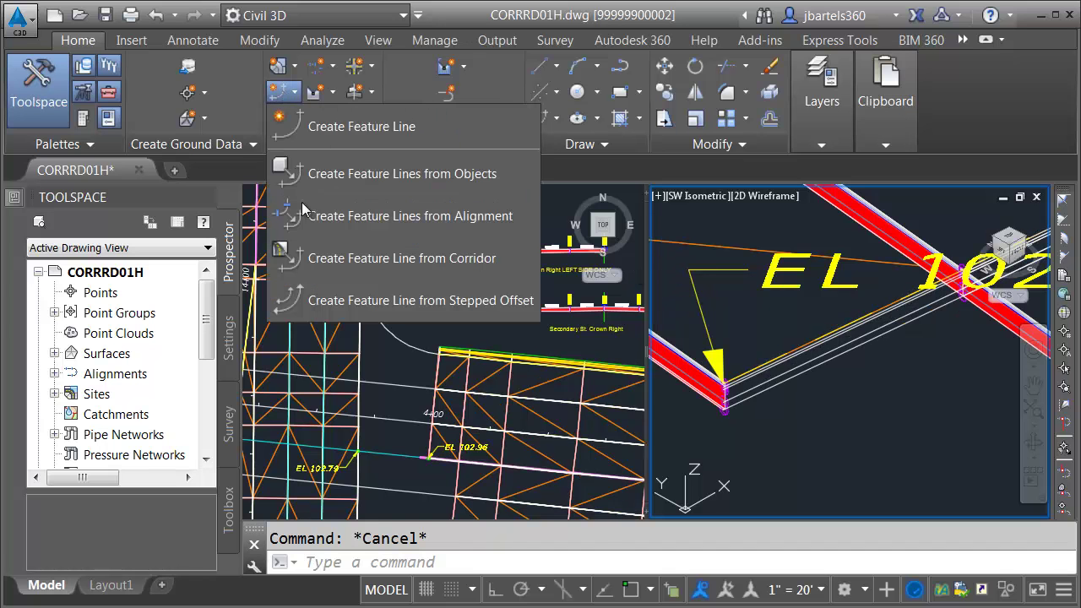
pyautogui.click(313, 257)
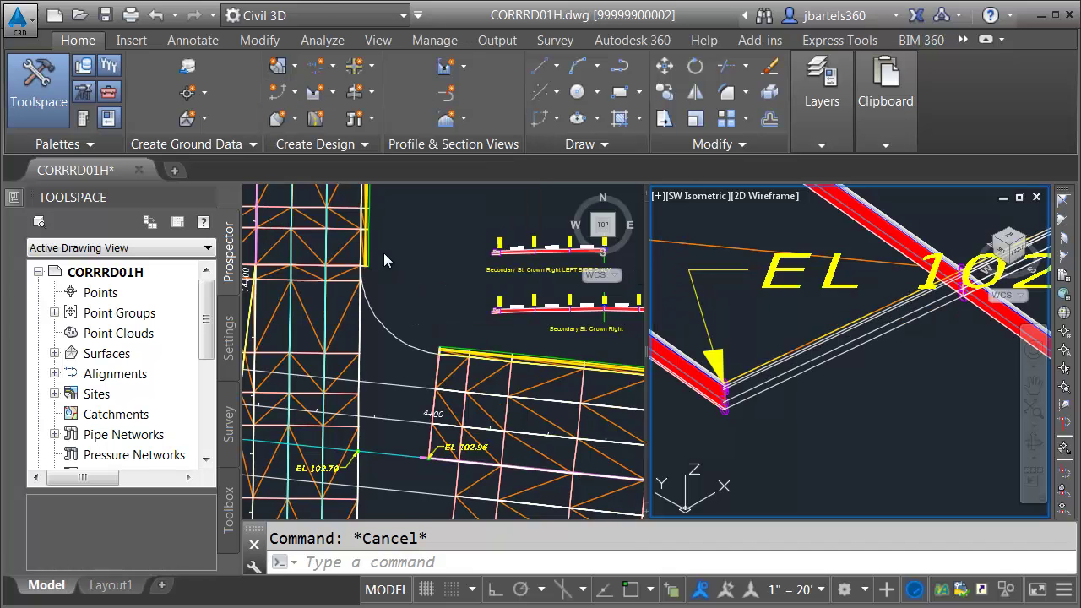
pyautogui.click(774, 361)
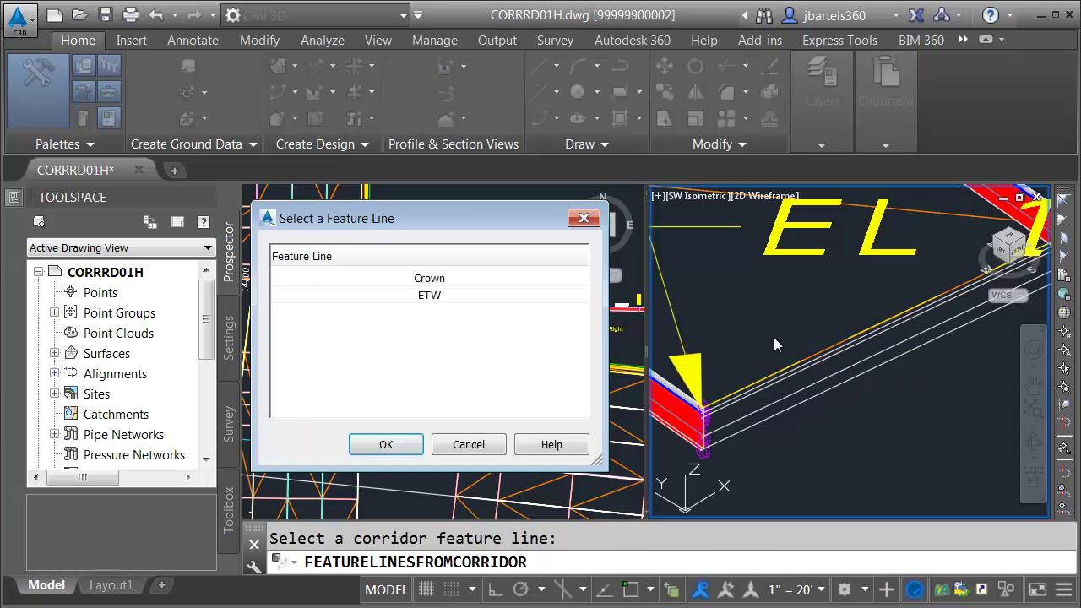
pyautogui.click(430, 296)
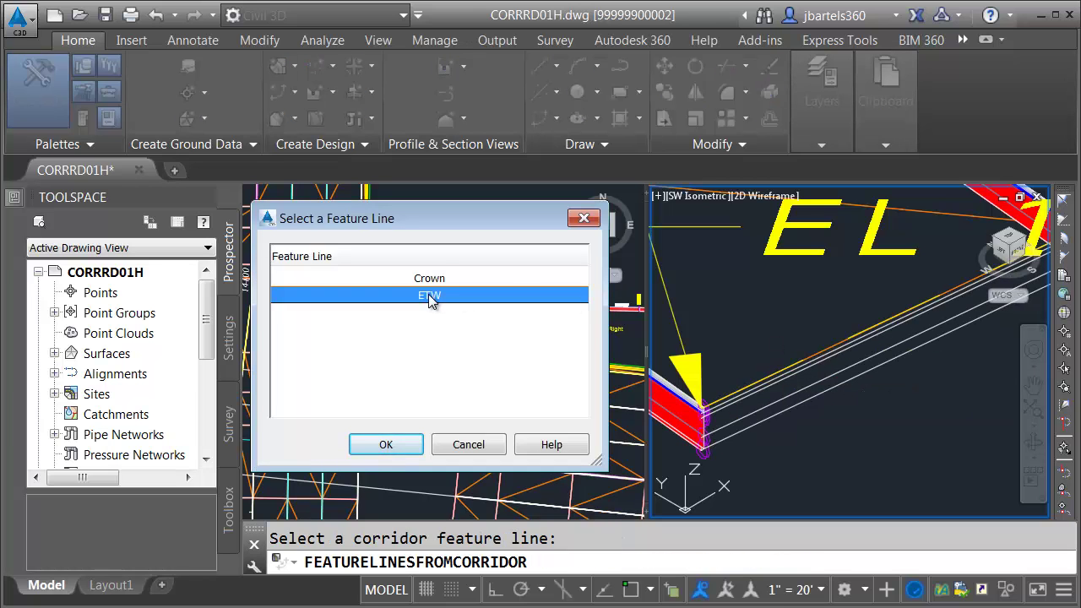
pyautogui.click(387, 444)
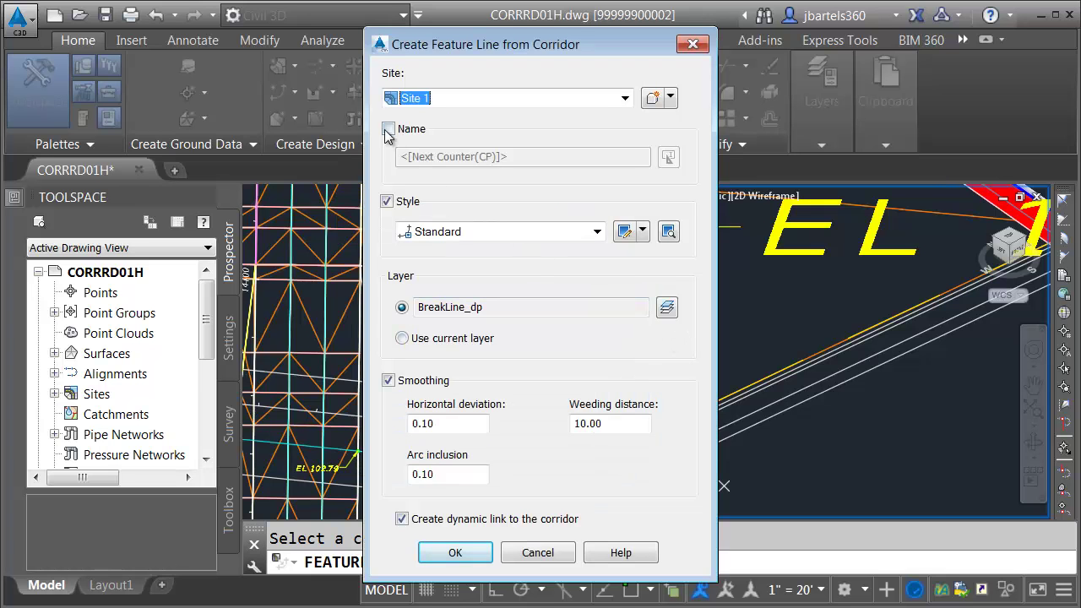
# Name the corridor feature line "Secondary St. EAST Crown", turn off smoothing, keep the dynamic link to the corridor, and create it
pyautogui.click(387, 130)
pyautogui.moveTo(514, 156); pyautogui.dragTo(413, 157)
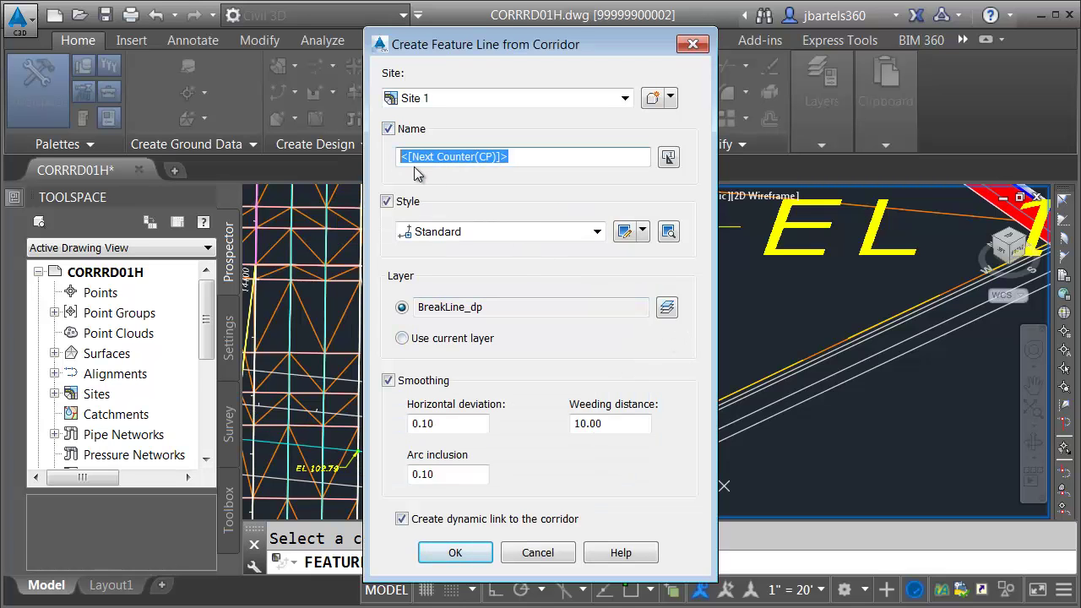
pyautogui.write('Secondary St. EAST Crown')
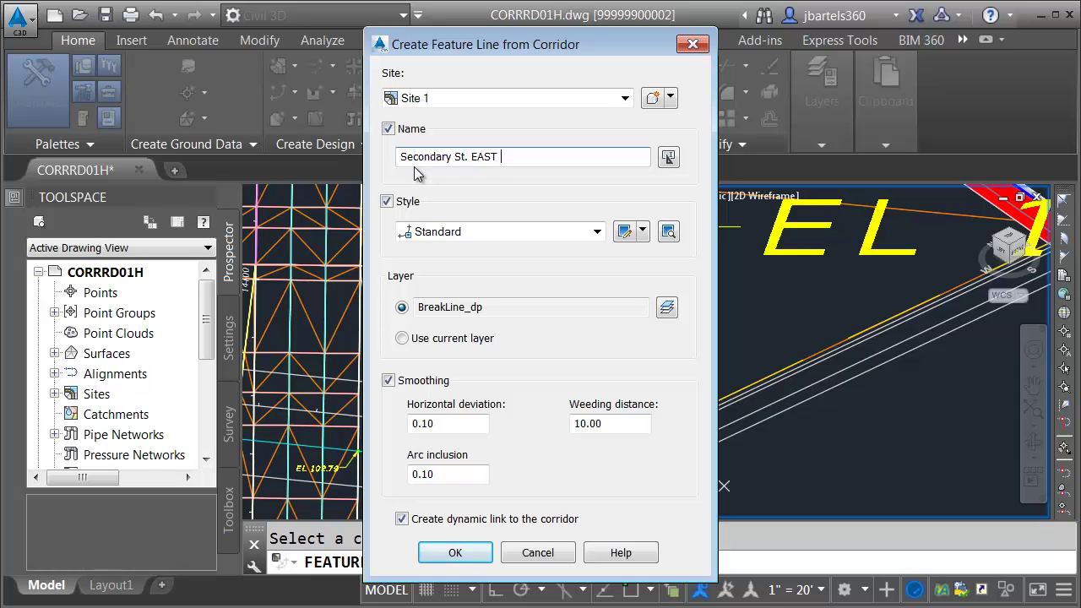
pyautogui.click(388, 380)
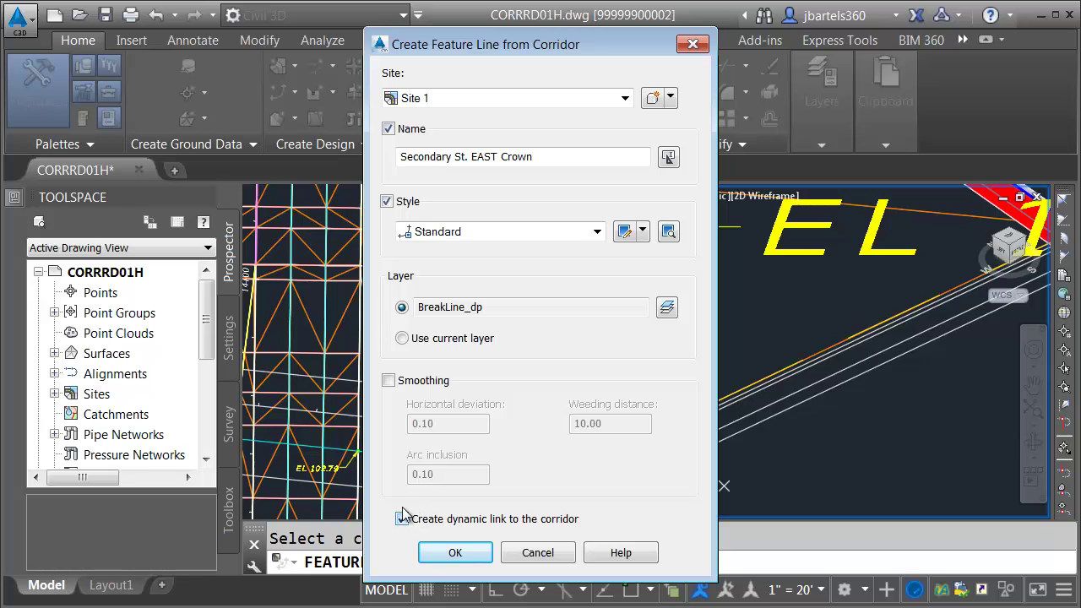
pyautogui.click(447, 552)
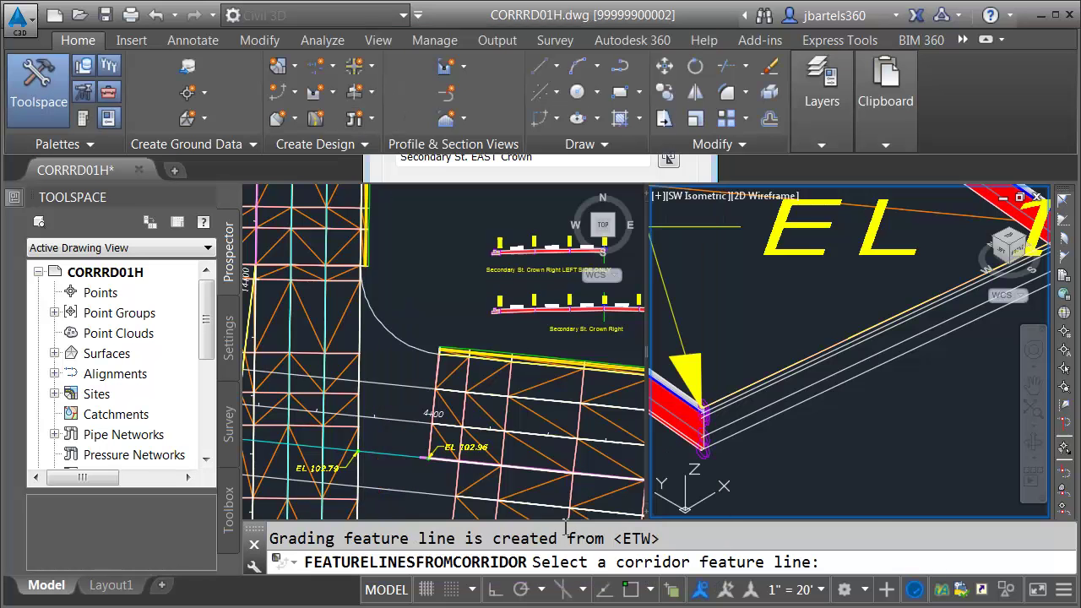
pyautogui.press('Escape')
# Inspect the new feature line in the isometric view and return the model space to a single viewport showing the top view
pyautogui.moveTo(848, 451); pyautogui.dragTo(813, 451, button='middle')
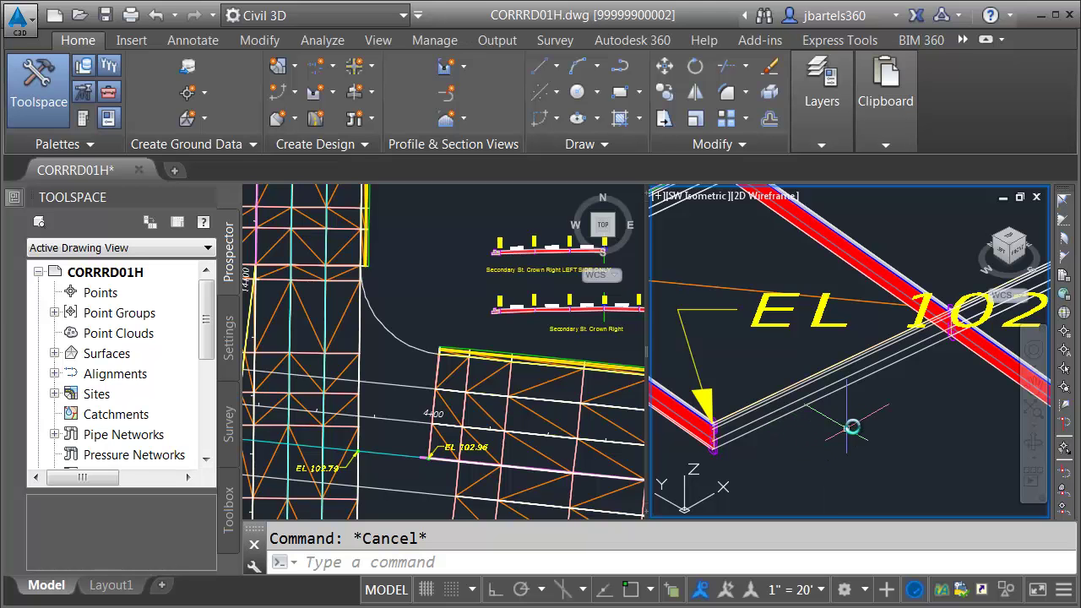
pyautogui.moveTo(856, 427); pyautogui.dragTo(778, 442, button='middle')
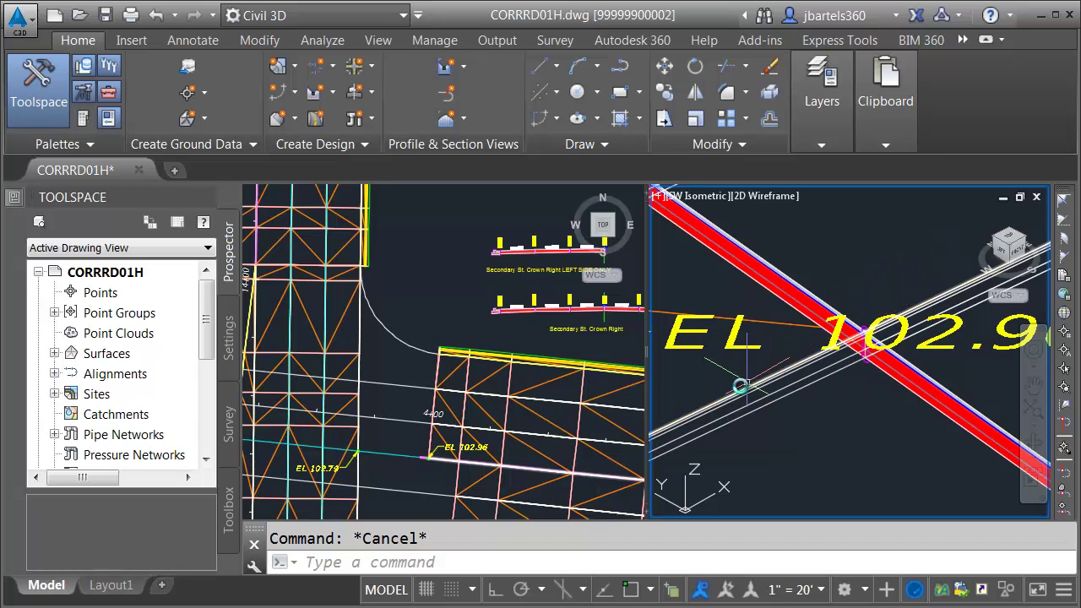
pyautogui.moveTo(691, 409)
pyautogui.mouseDown(button='middle')
pyautogui.moveTo(690, 324)
pyautogui.moveTo(785, 355)
pyautogui.mouseUp(button='middle')
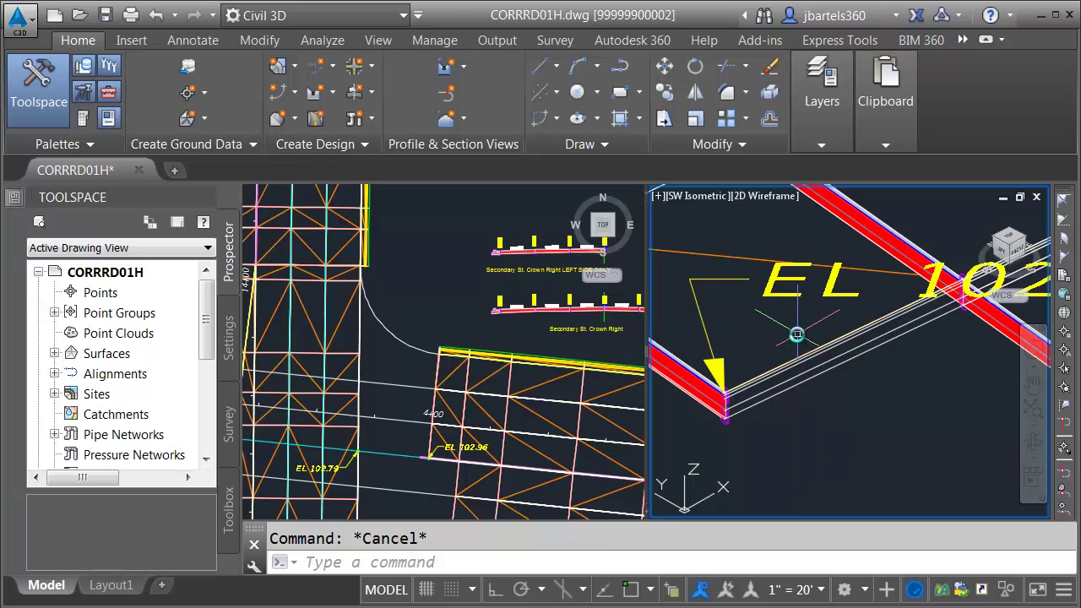
pyautogui.click(402, 251)
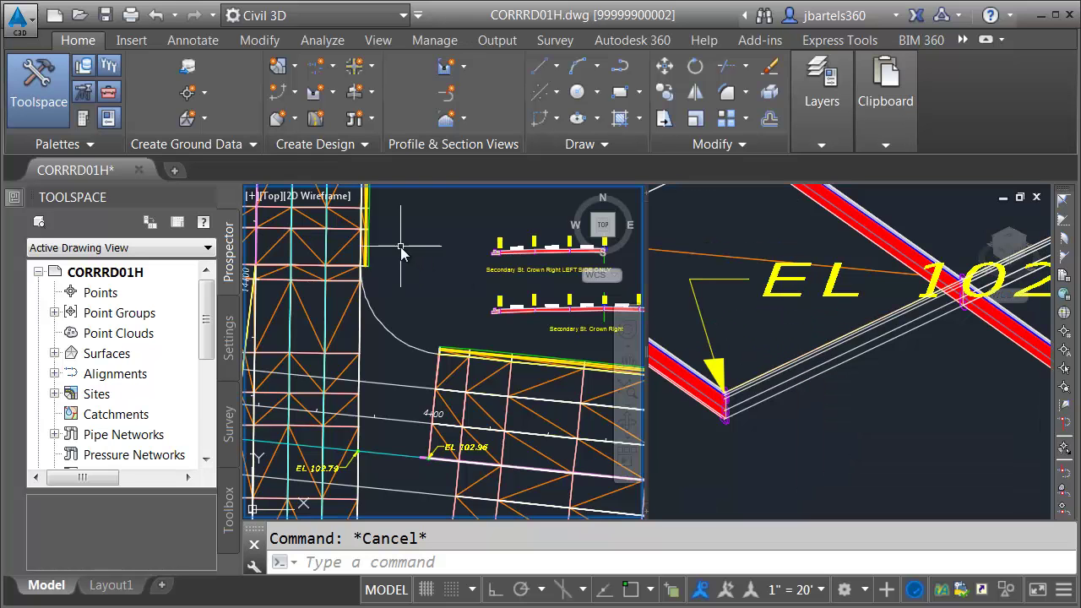
pyautogui.click(251, 196)
pyautogui.moveTo(287, 237)
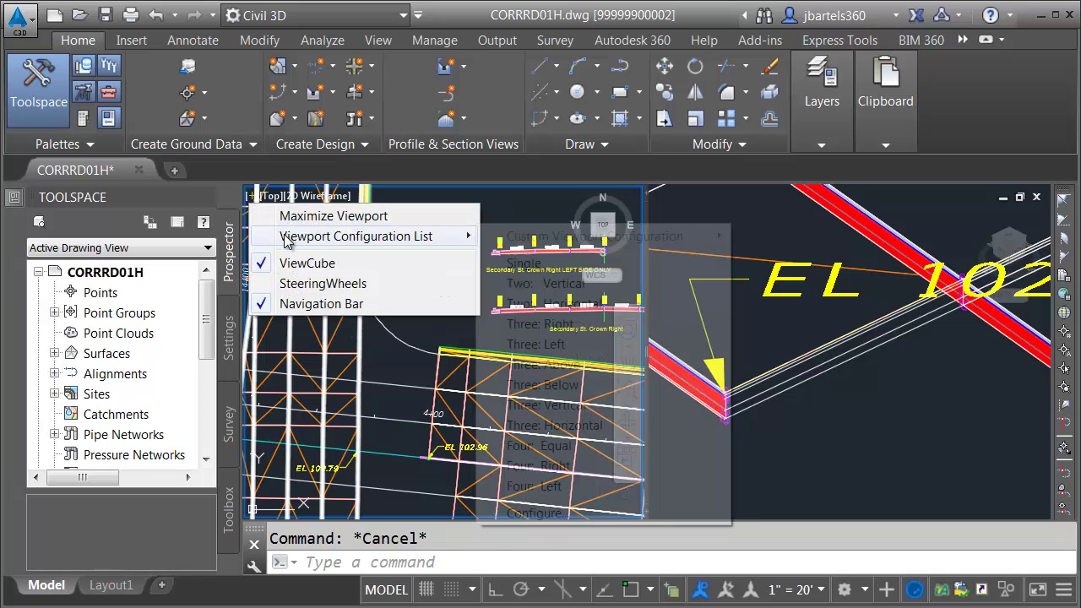
pyautogui.click(516, 264)
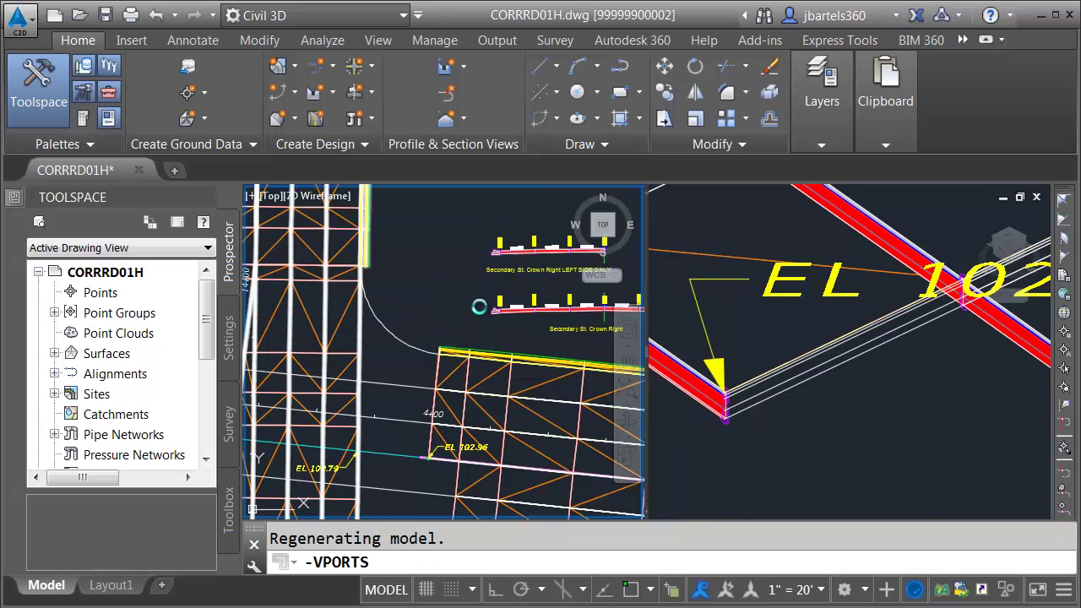
# Set up a new feature line named "Secondary St. EAST Crown Connect" in Site 1 with the _Generic Feature style
pyautogui.scroll(2, 583, 478)
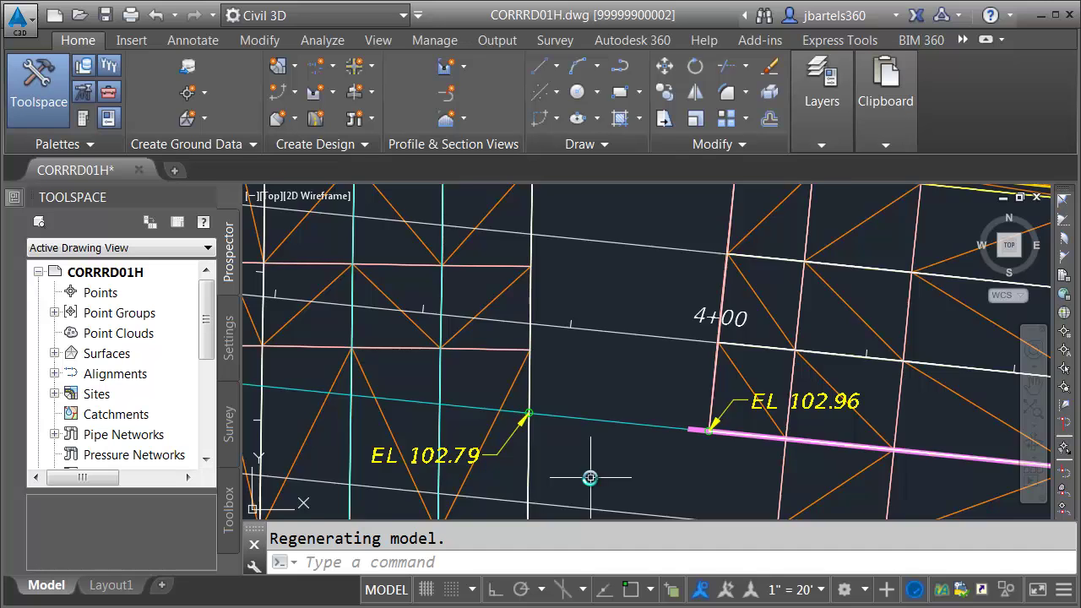
pyautogui.scroll(2, 589, 476)
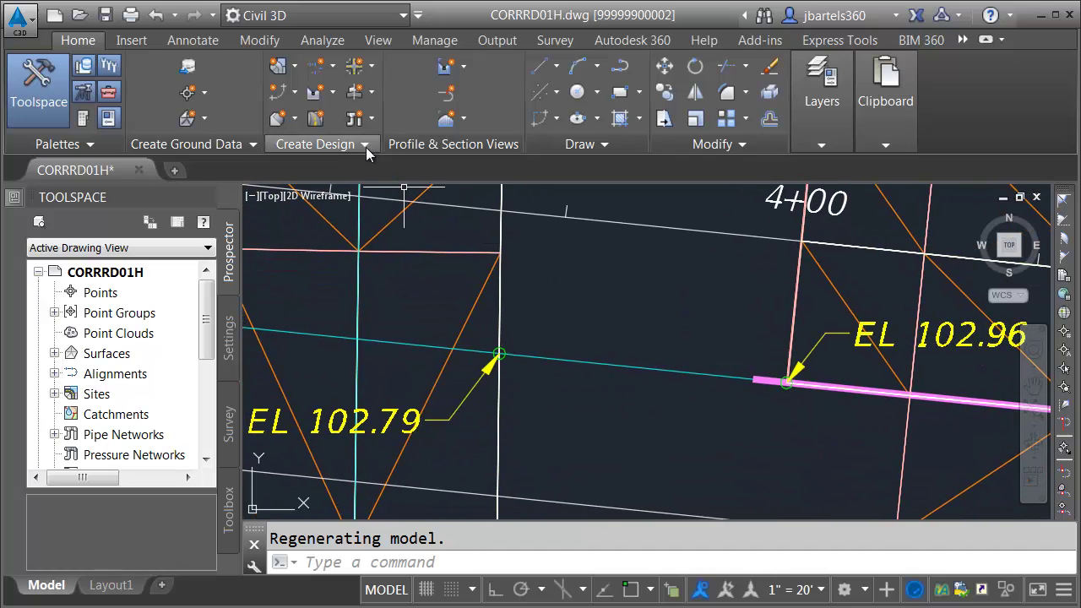
pyautogui.click(288, 98)
pyautogui.click(308, 128)
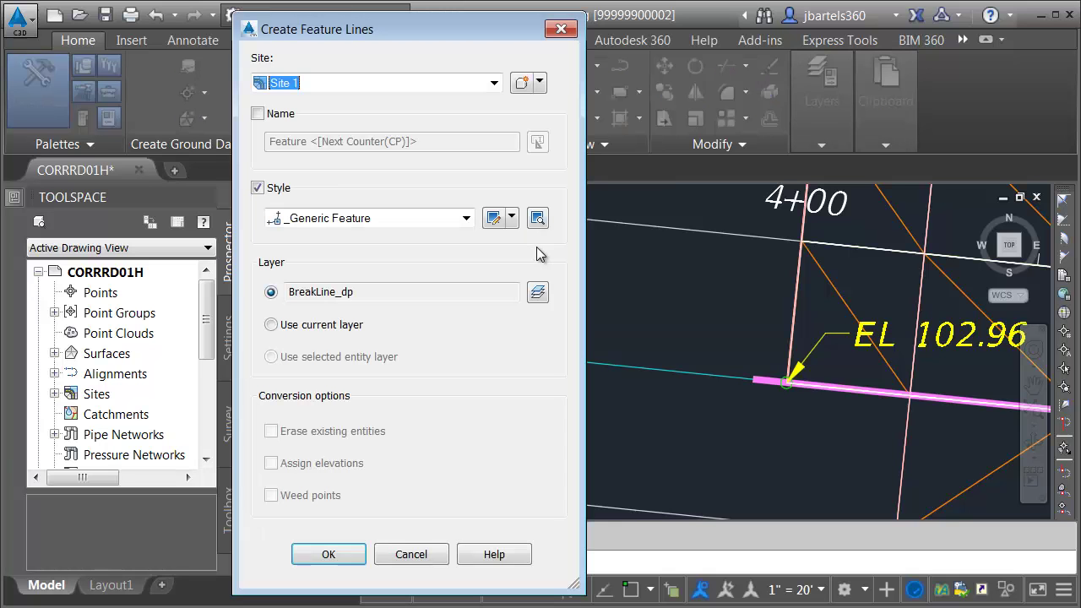
pyautogui.click(258, 114)
pyautogui.moveTo(425, 145); pyautogui.dragTo(272, 144)
pyautogui.write('Secondary St. EAST Crown Connect')
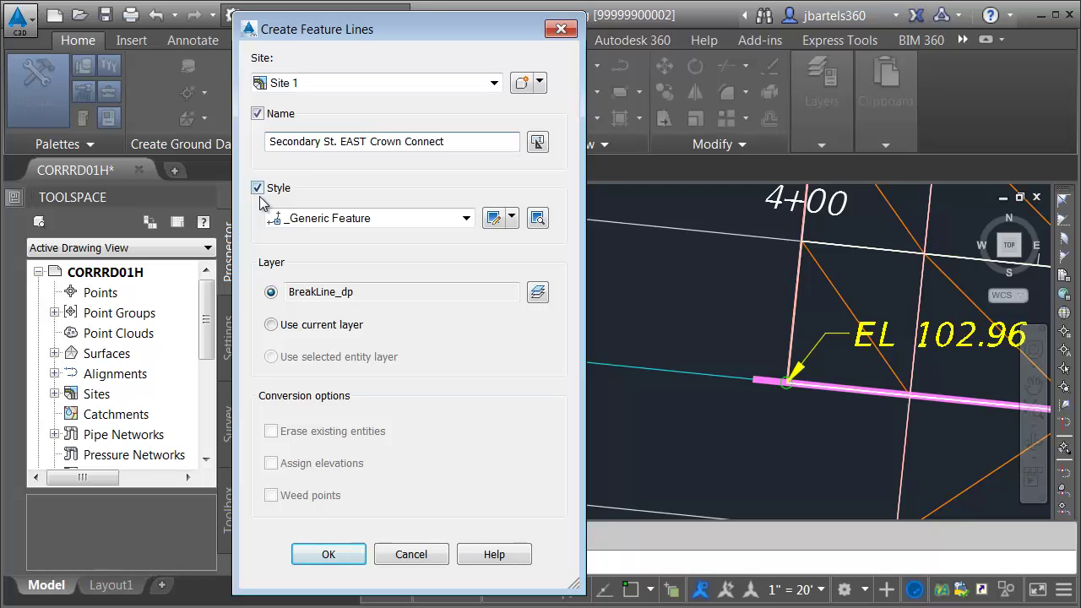
pyautogui.click(328, 554)
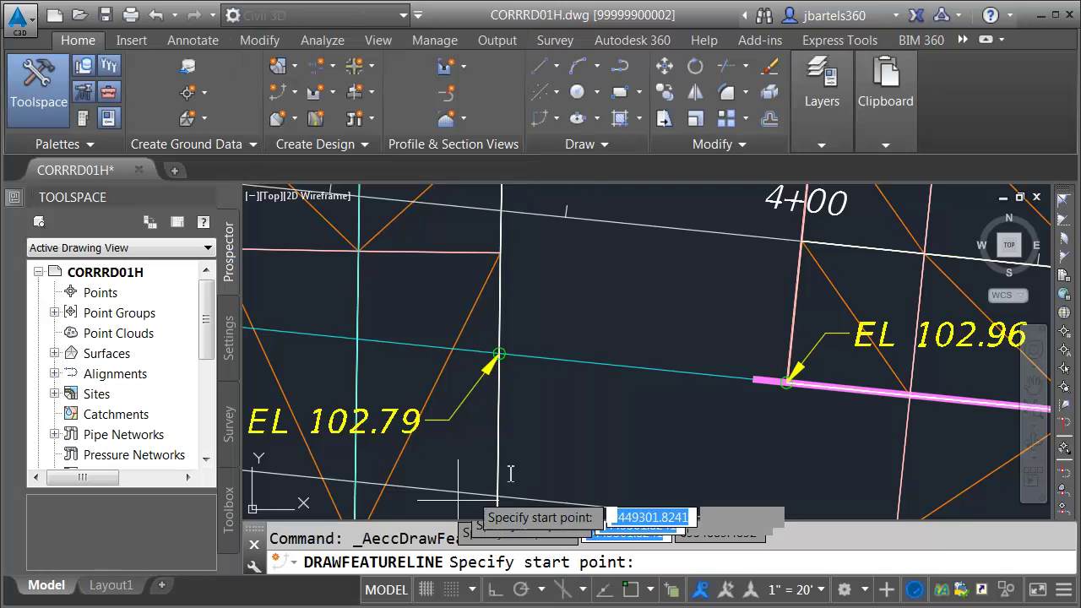
# Start the feature line at the corridor endpoint marked by the EL 102.96 label, accepting the default elevation of 101.87
pyautogui.keyDown('shift'); pyautogui.rightClick(699, 434); pyautogui.keyUp('shift')
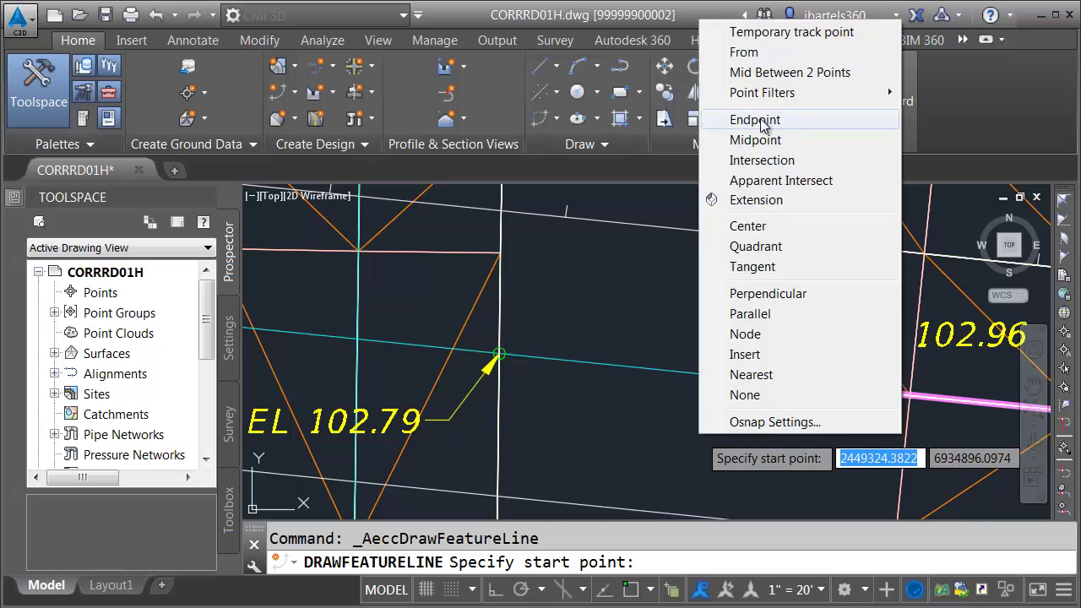
pyautogui.click(759, 120)
pyautogui.scroll(5, 782, 359)
pyautogui.scroll(2, 786, 354)
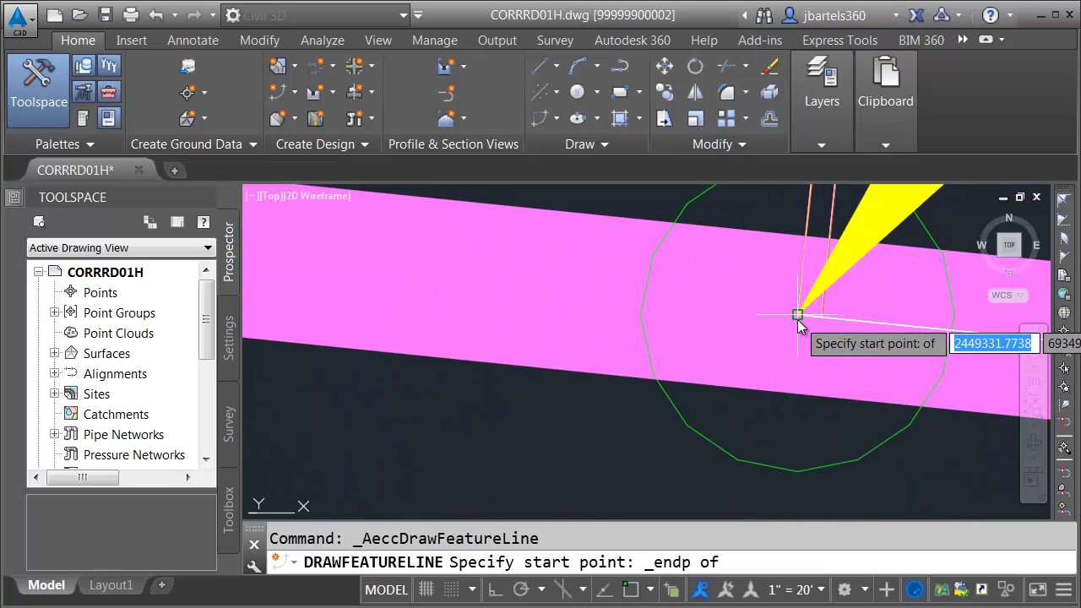
pyautogui.click(799, 324)
pyautogui.scroll(-4, 764, 372)
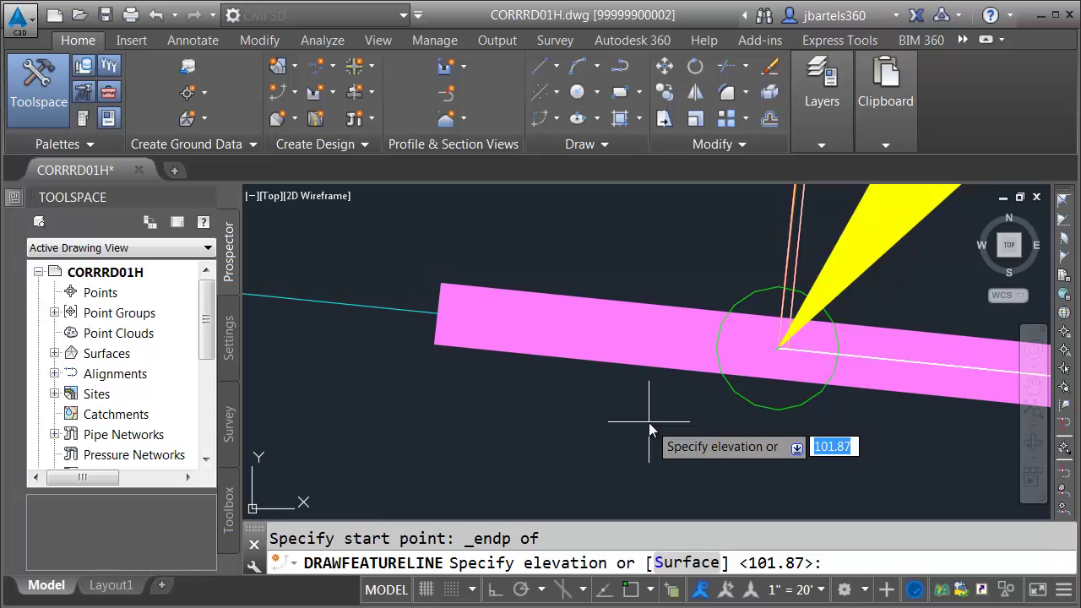
pyautogui.press('Return')
# End the feature line at the intersection on the primary road's edge marked EL 102.79, accepting the default grade of 3.76
pyautogui.scroll(-4, 641, 426)
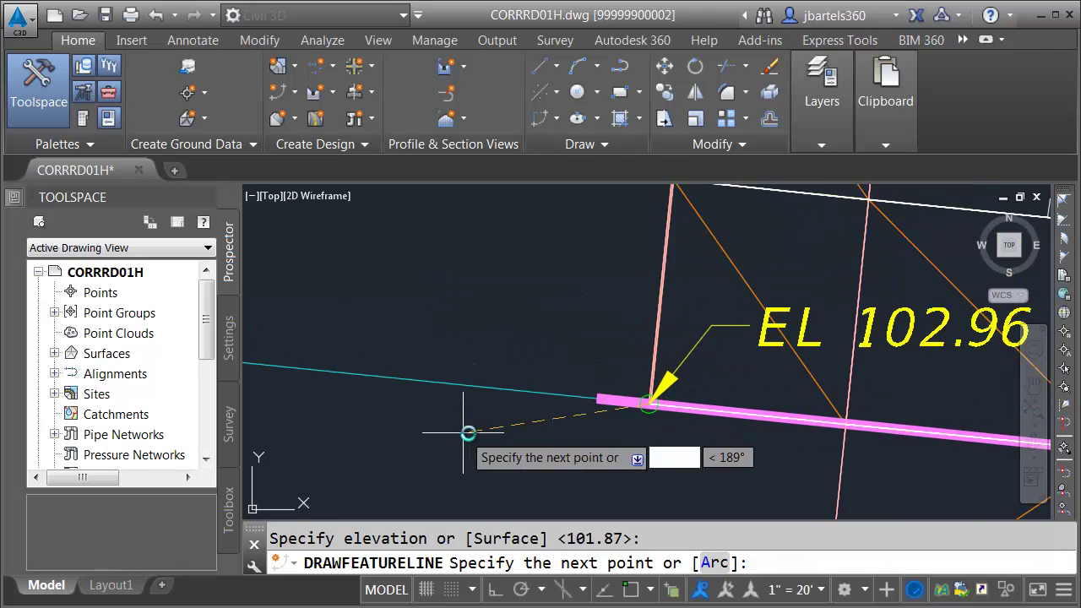
pyautogui.moveTo(465, 434); pyautogui.dragTo(723, 434, button='middle')
pyautogui.keyDown('shift'); pyautogui.rightClick(549, 401); pyautogui.keyUp('shift')
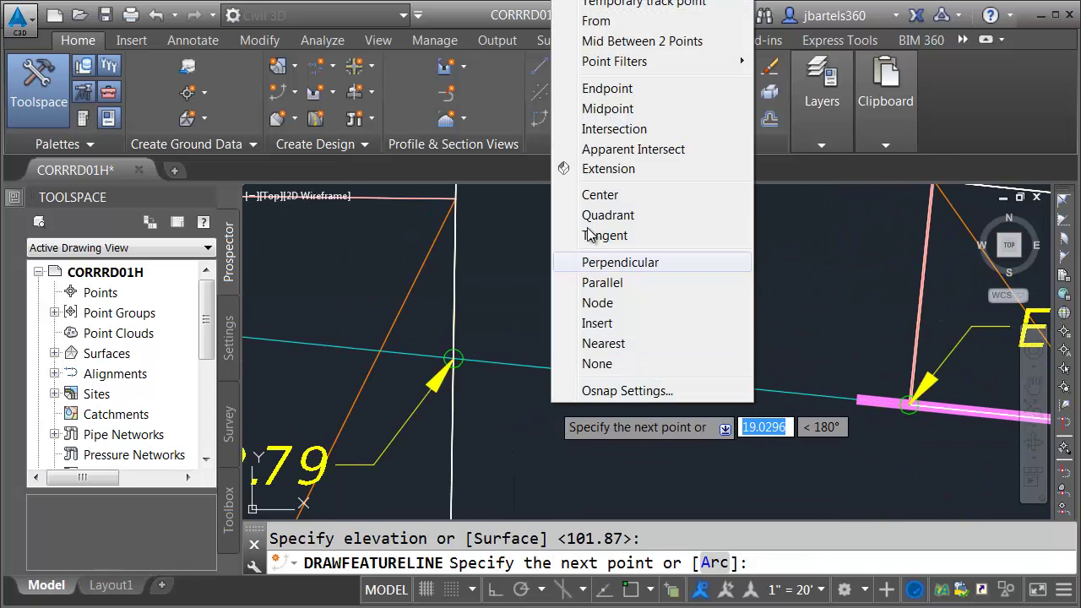
pyautogui.click(613, 128)
pyautogui.click(454, 358)
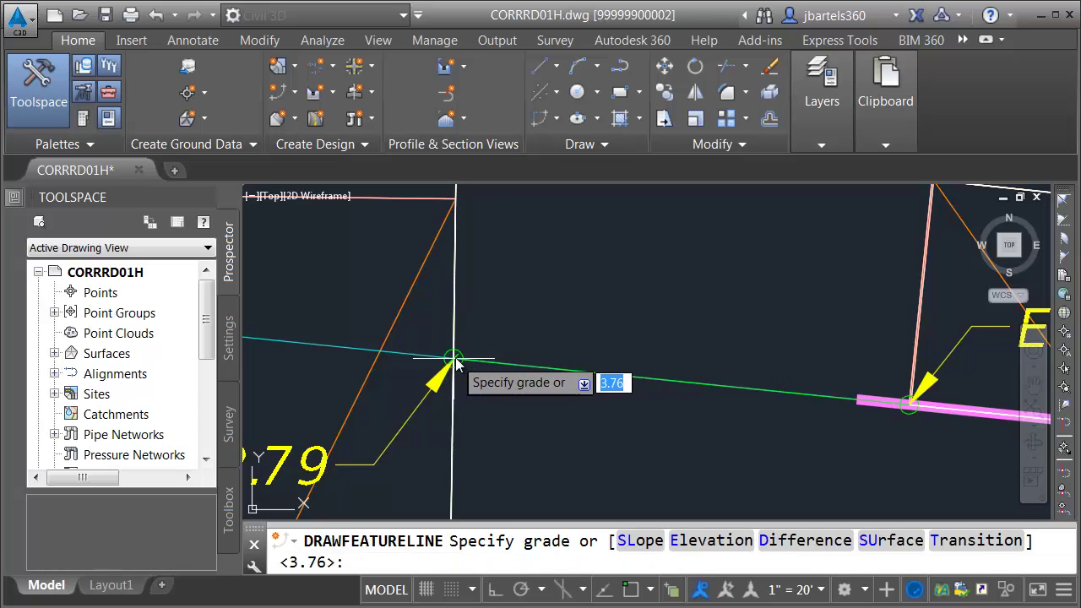
pyautogui.press('Return')
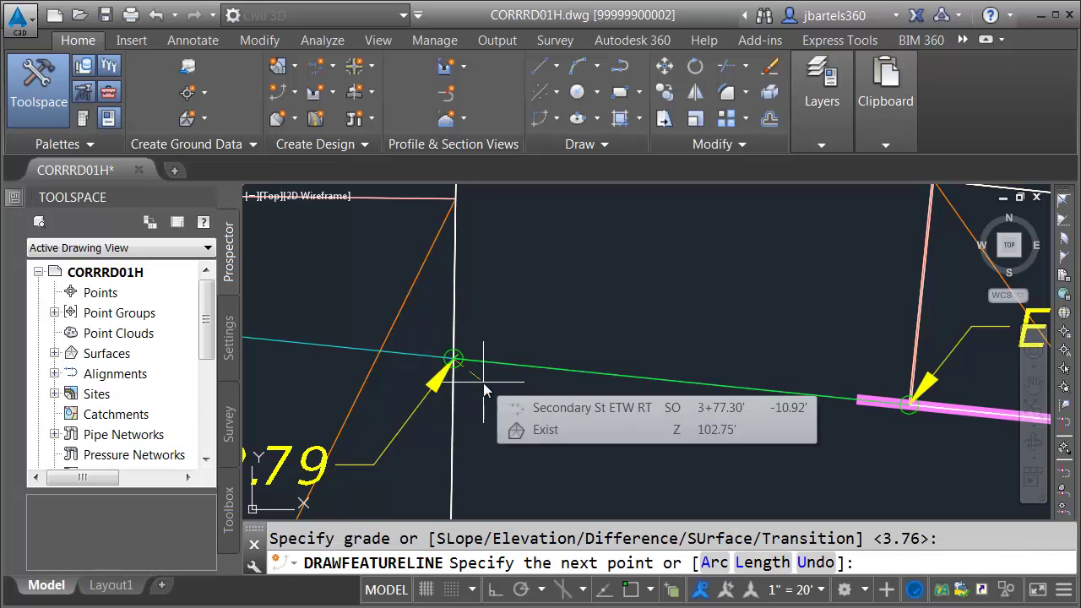
pyautogui.press('Return')
pyautogui.press('Escape')
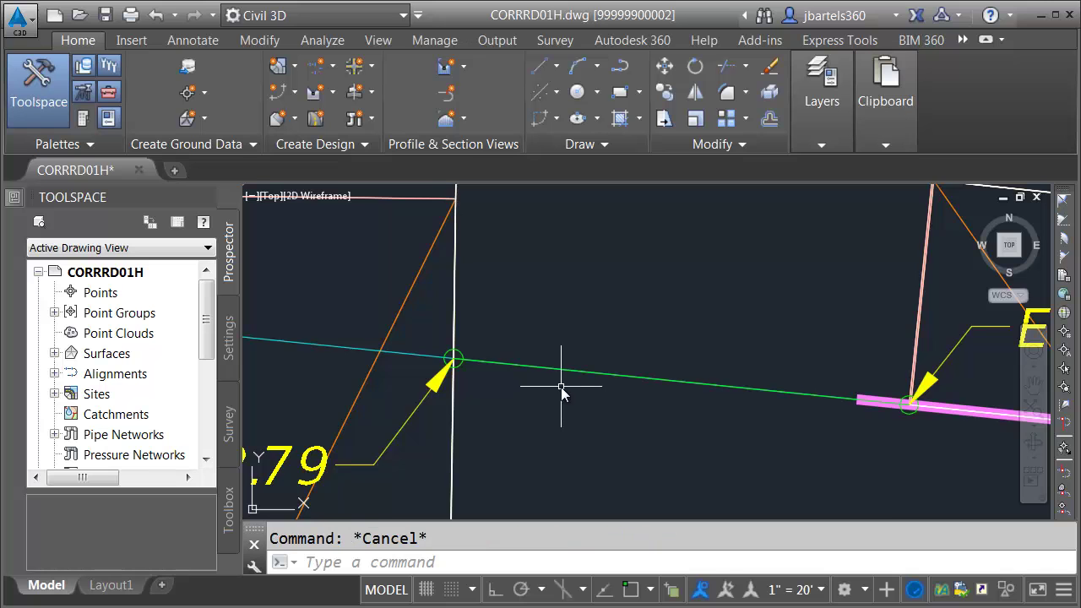
# Check the connecting feature line's elevations at both ends in the Elevation Editor against the spot labels
pyautogui.scroll(-2, 576, 381)
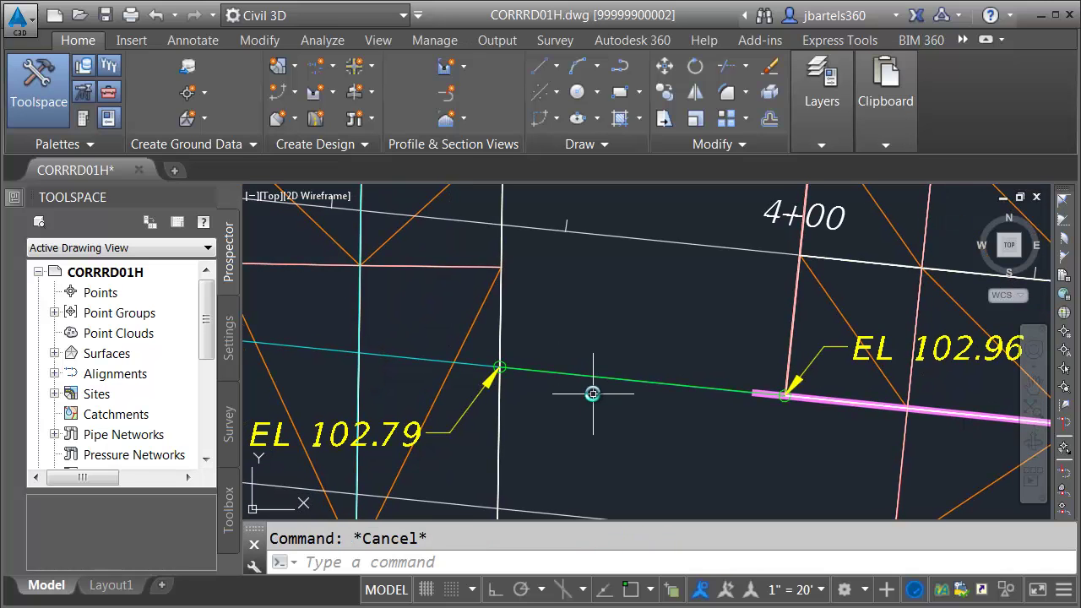
pyautogui.click(593, 377)
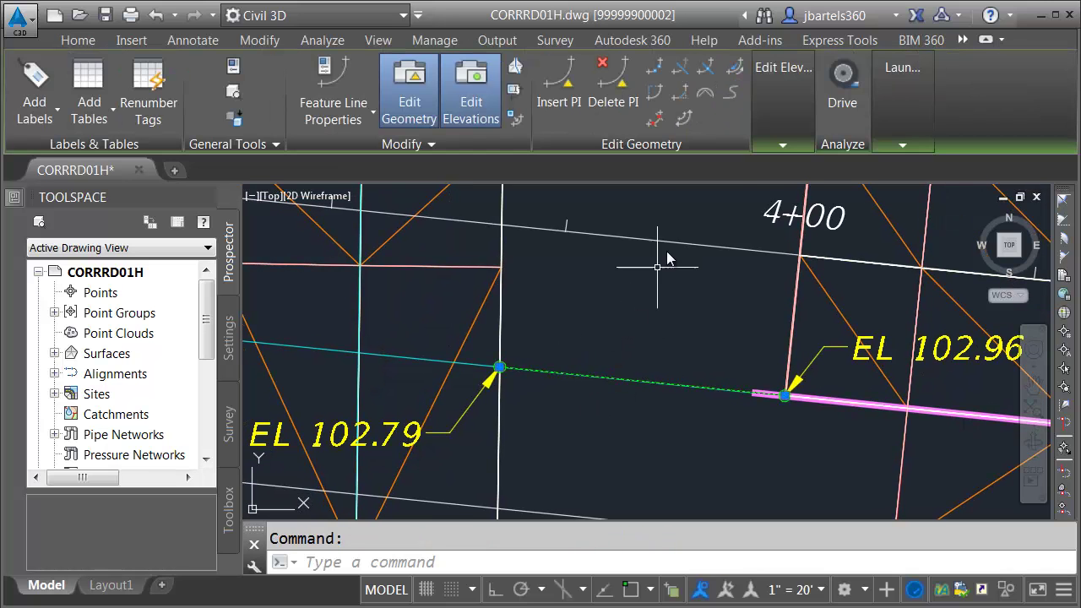
pyautogui.click(778, 147)
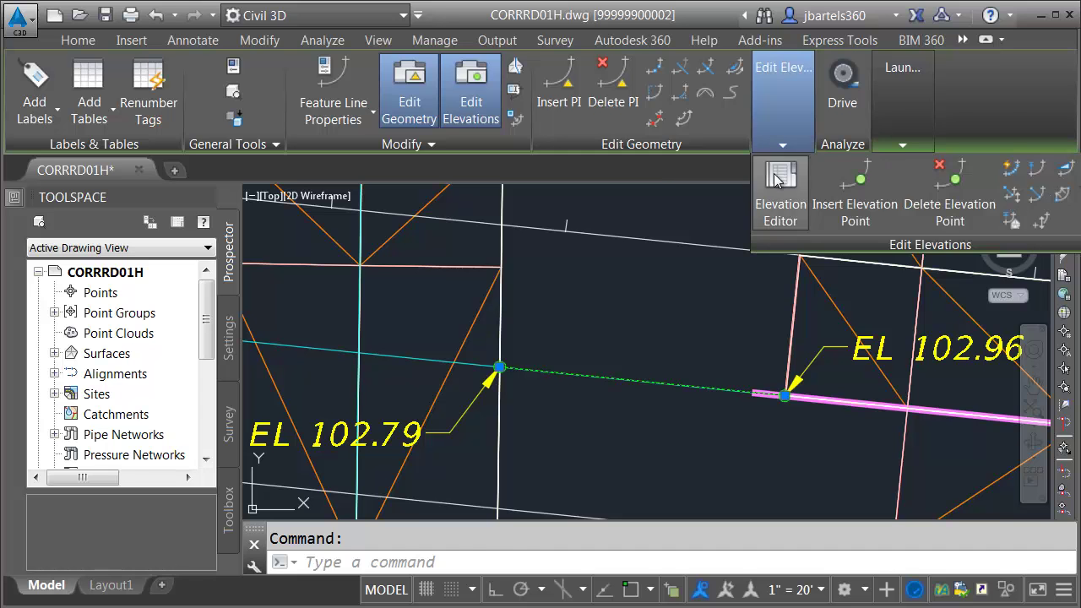
pyautogui.click(778, 176)
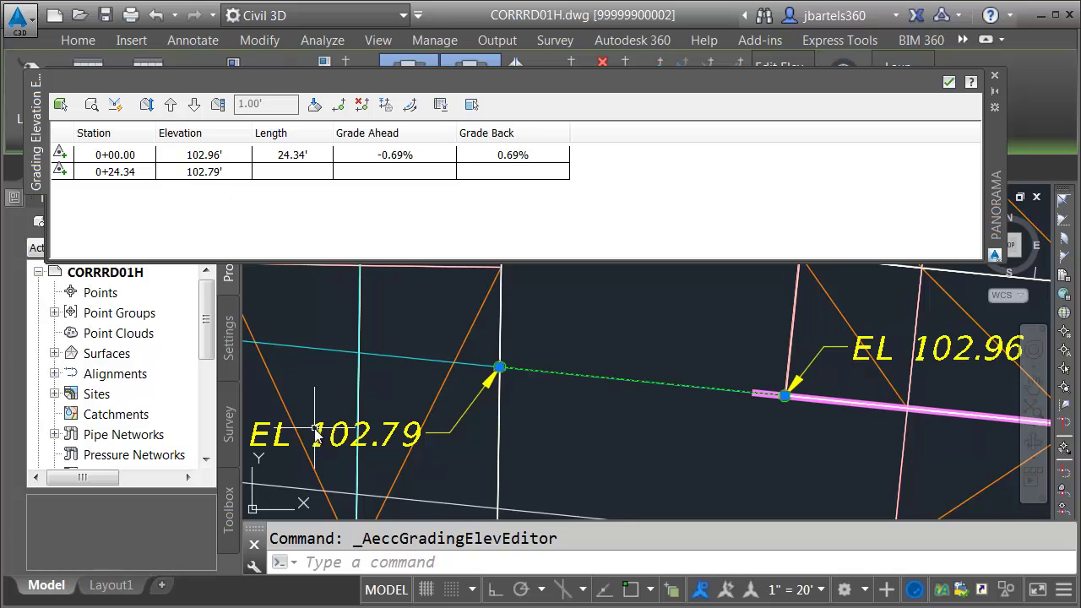
pyautogui.click(948, 82)
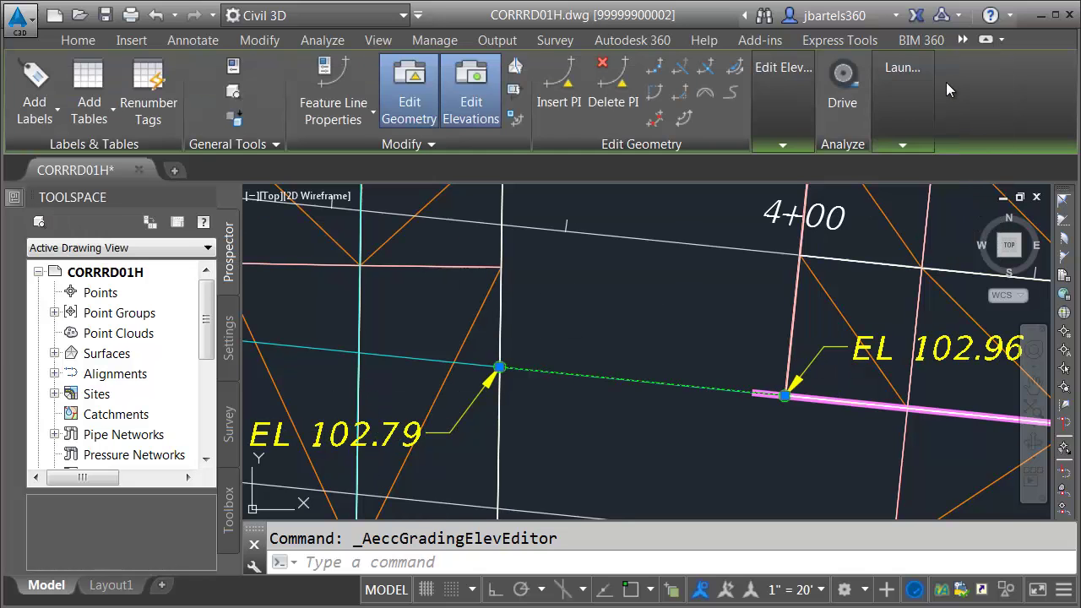
pyautogui.press('Escape')
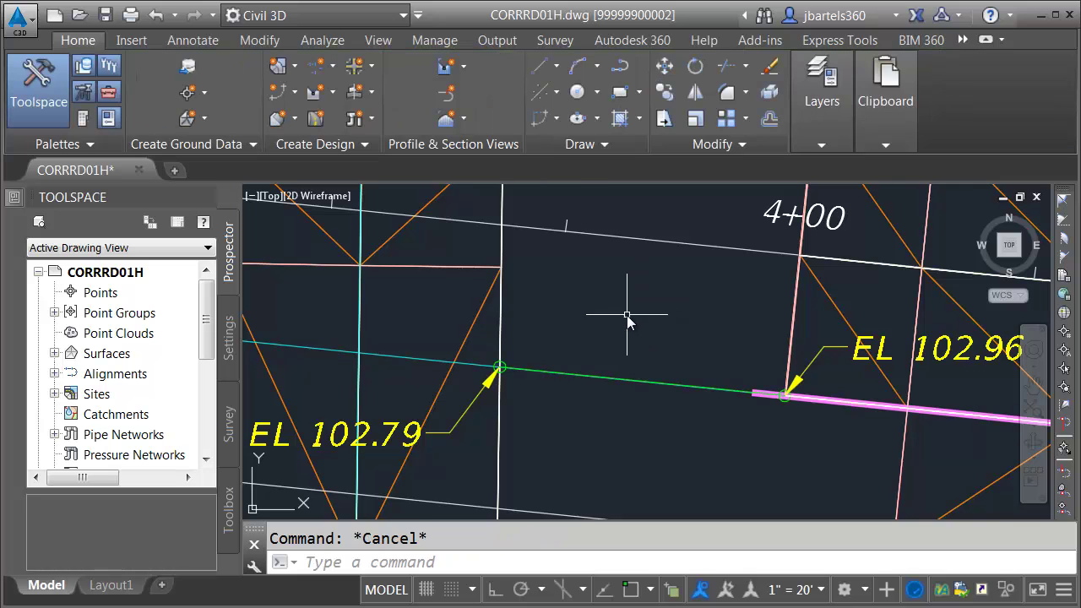
pyautogui.scroll(-6, 626, 318)
pyautogui.scroll(-1, 574, 354)
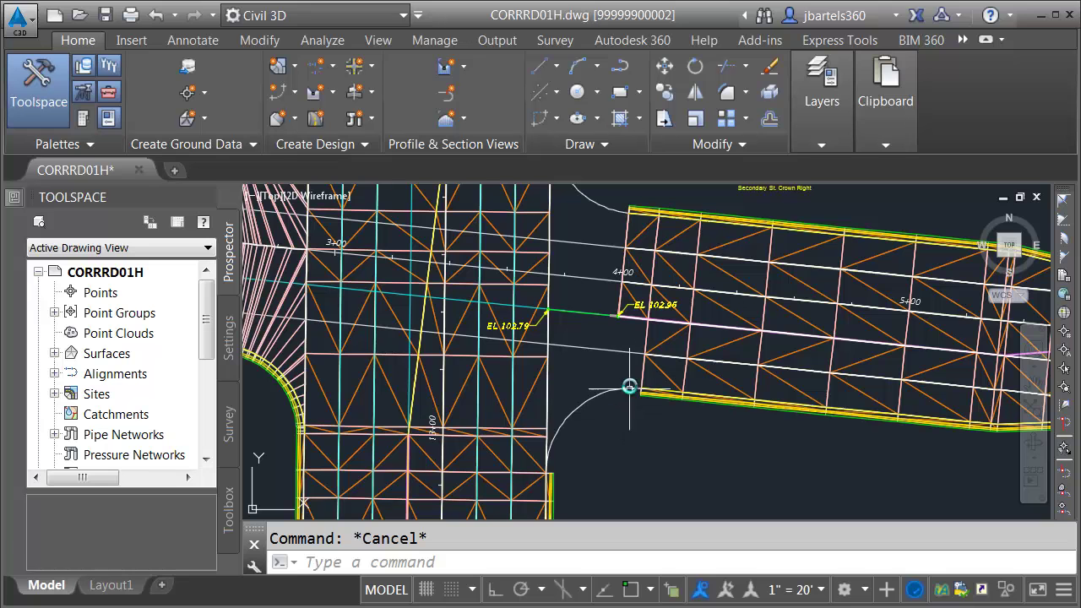
# Create a corridor named "Secondary St. EAST Blend" with the SE Return alignment, SE Return-FG profile and Curb Returns assembly, including baseline and region parameters
pyautogui.click(318, 119)
pyautogui.write('Secondary St. EAST Blend')
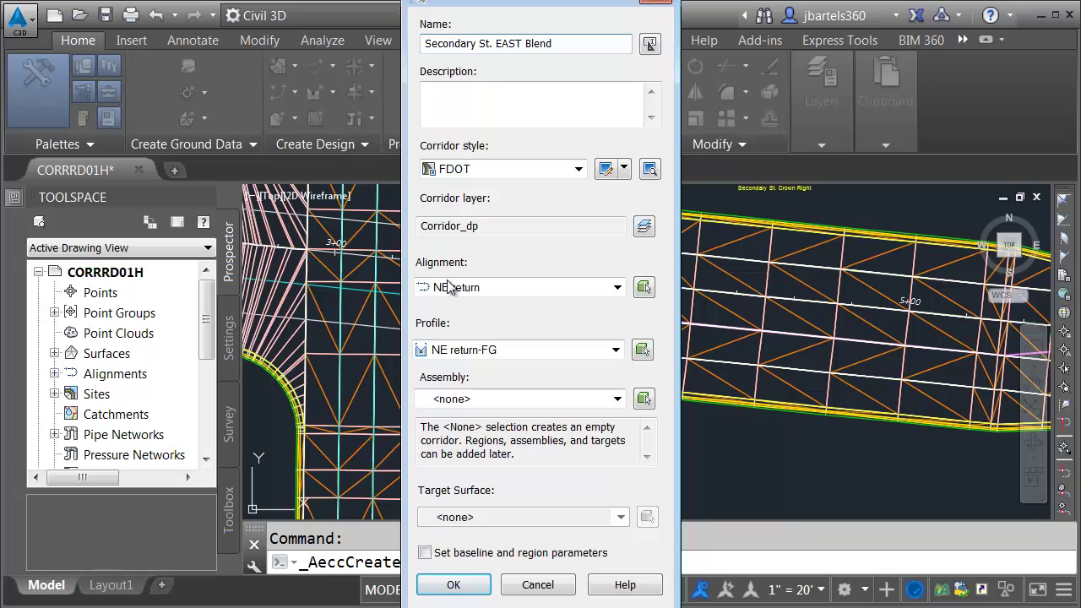
pyautogui.click(448, 287)
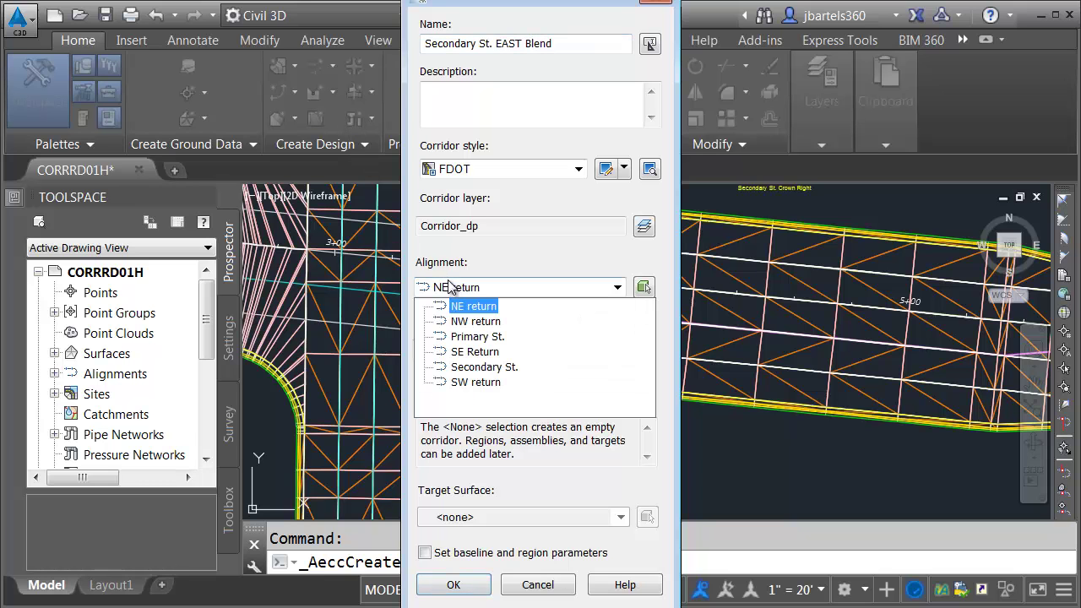
pyautogui.click(460, 352)
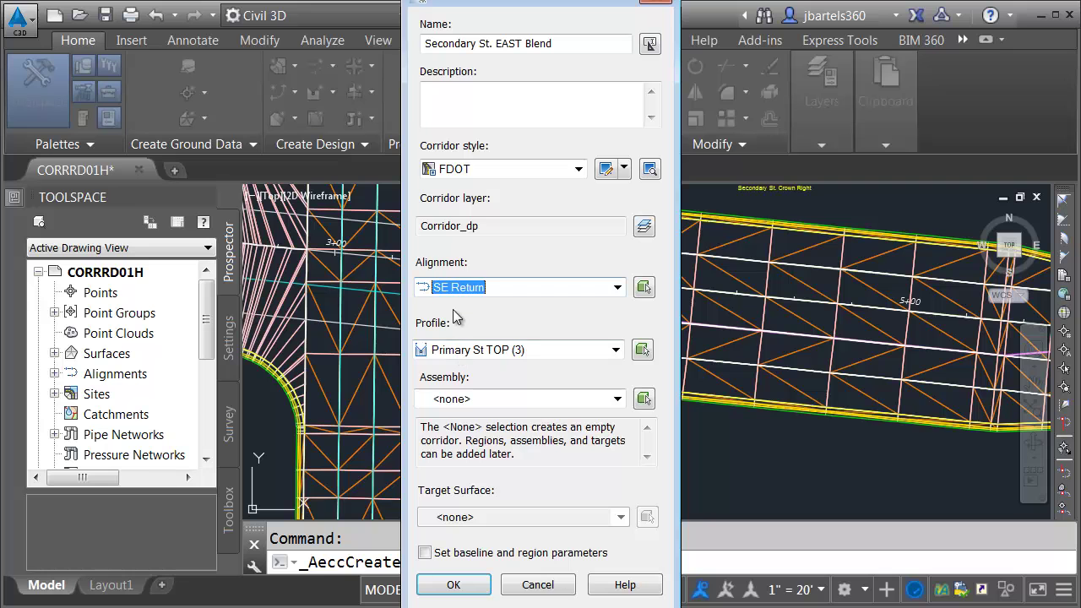
pyautogui.click(456, 350)
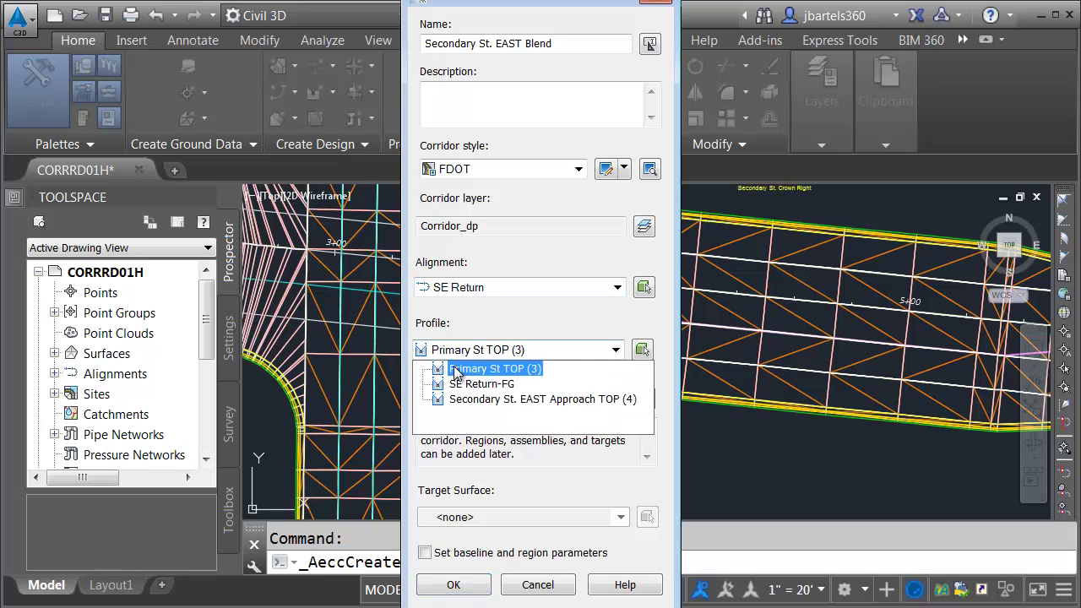
pyautogui.click(459, 384)
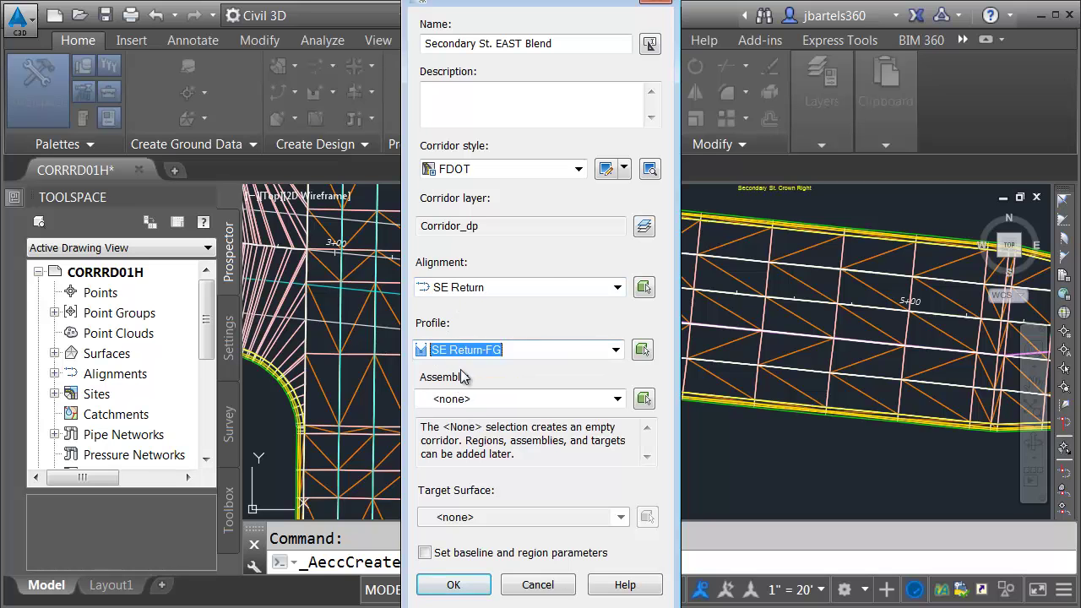
pyautogui.click(467, 399)
pyautogui.click(467, 422)
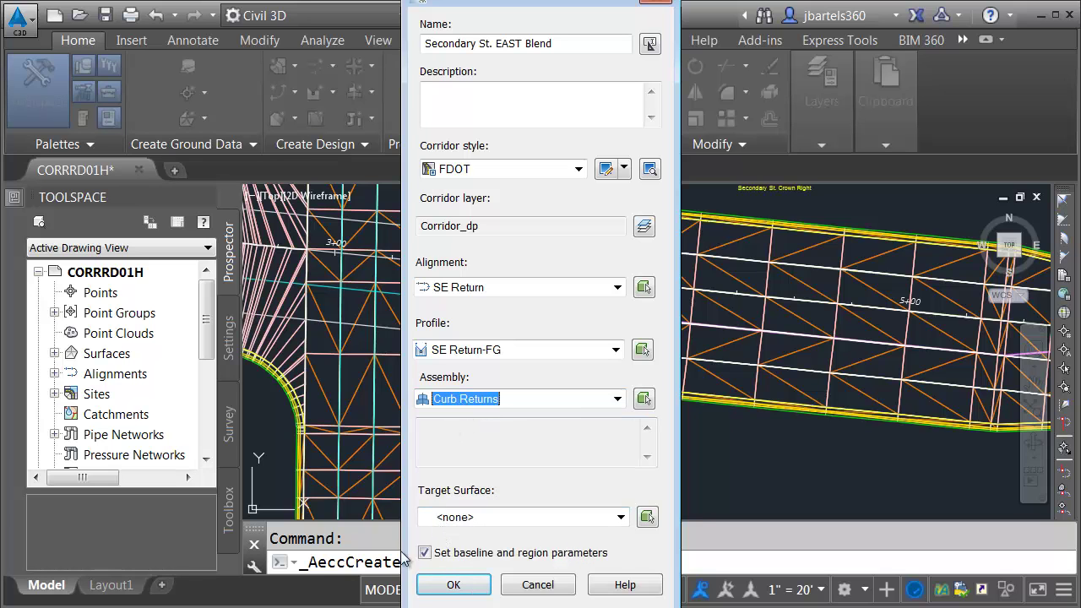
pyautogui.click(453, 585)
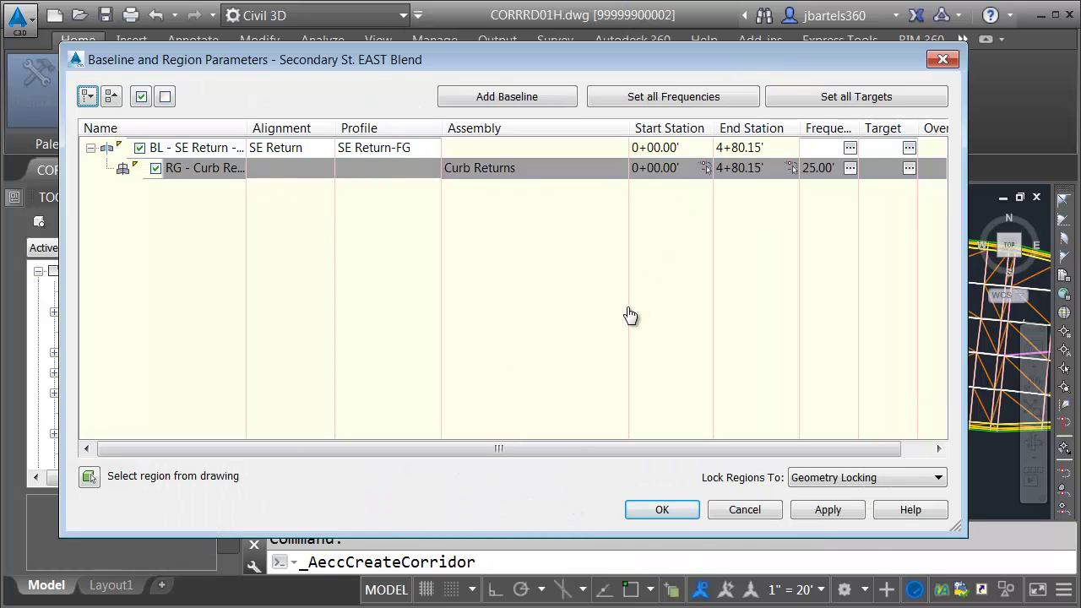
# Set the Curb Returns region's start station to 2+20.70 at the return curve's endpoint on the primary road's edge
pyautogui.click(705, 167)
pyautogui.scroll(3, 561, 434)
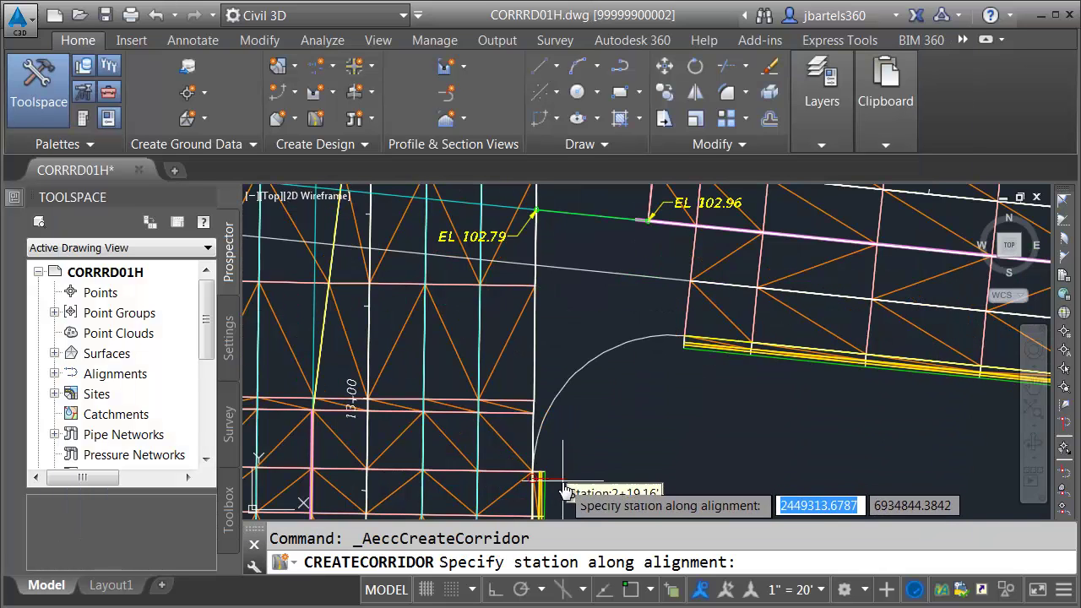
pyautogui.keyDown('shift'); pyautogui.rightClick(567, 435); pyautogui.keyUp('shift')
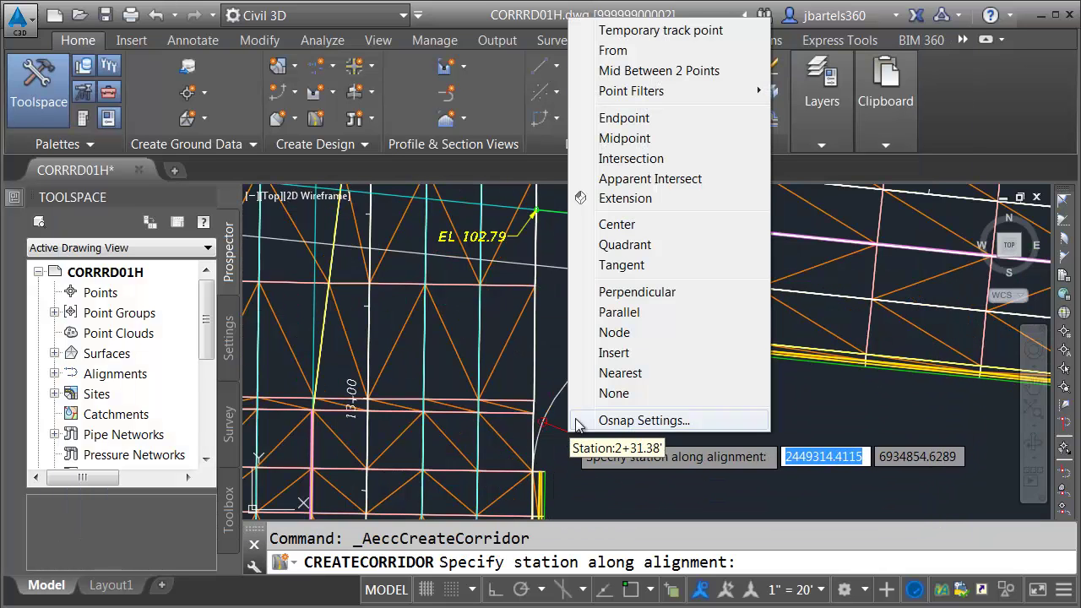
pyautogui.click(625, 118)
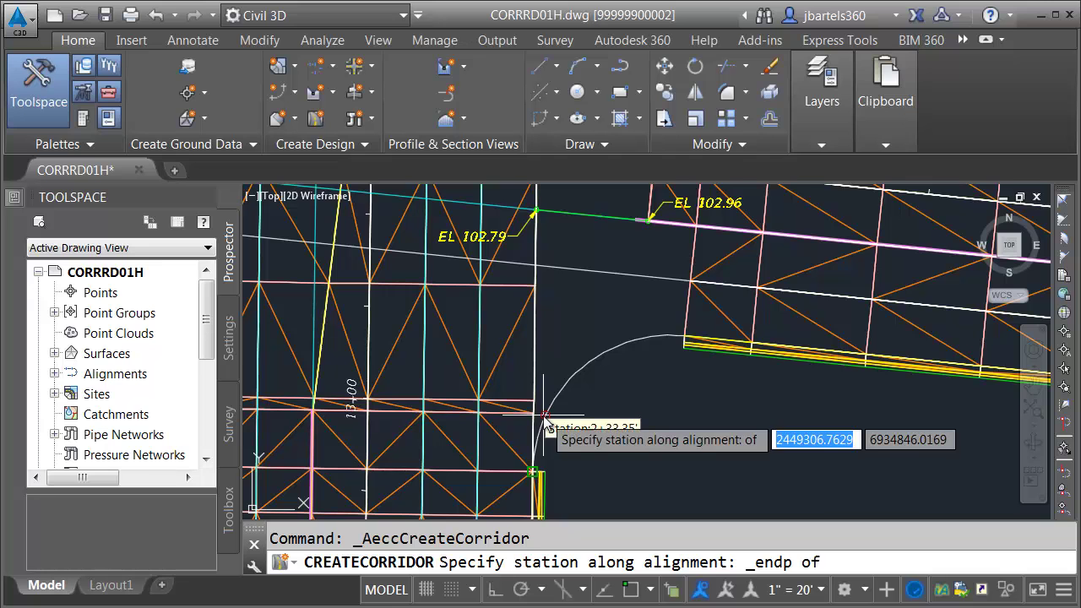
pyautogui.click(609, 379)
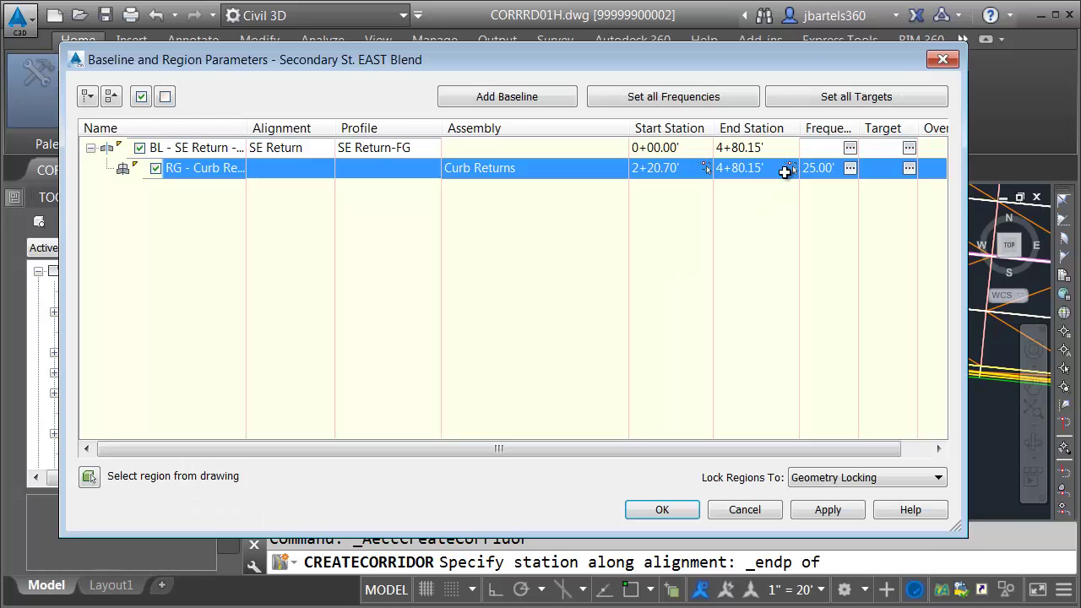
# Set the region's end station to 2+70.44 at the return curve's endpoint beside the secondary street's curb
pyautogui.click(791, 168)
pyautogui.keyDown('shift'); pyautogui.rightClick(663, 384); pyautogui.keyUp('shift')
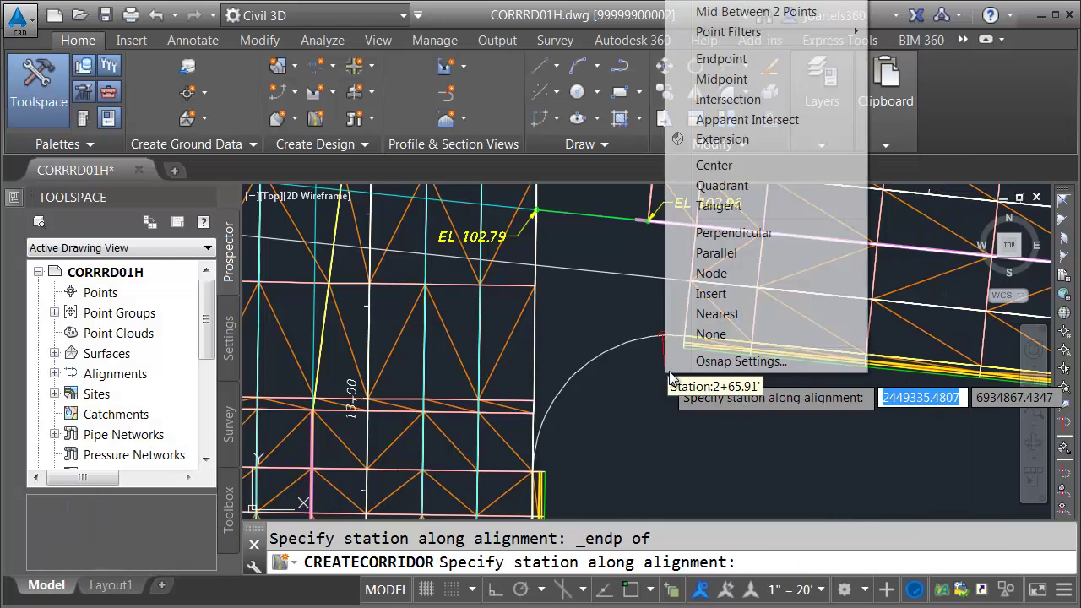
pyautogui.click(723, 58)
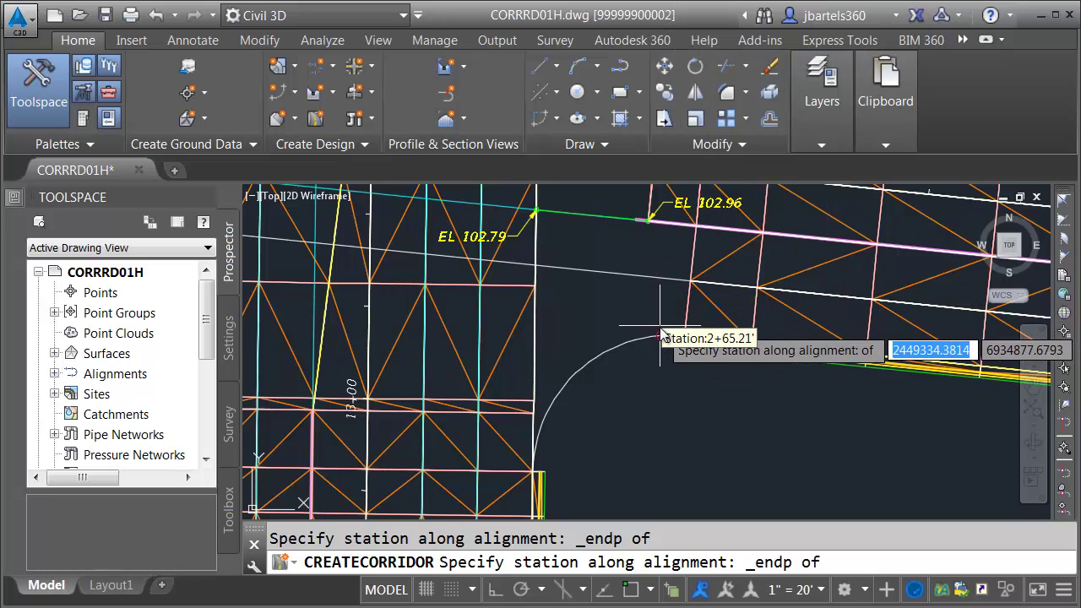
pyautogui.click(663, 374)
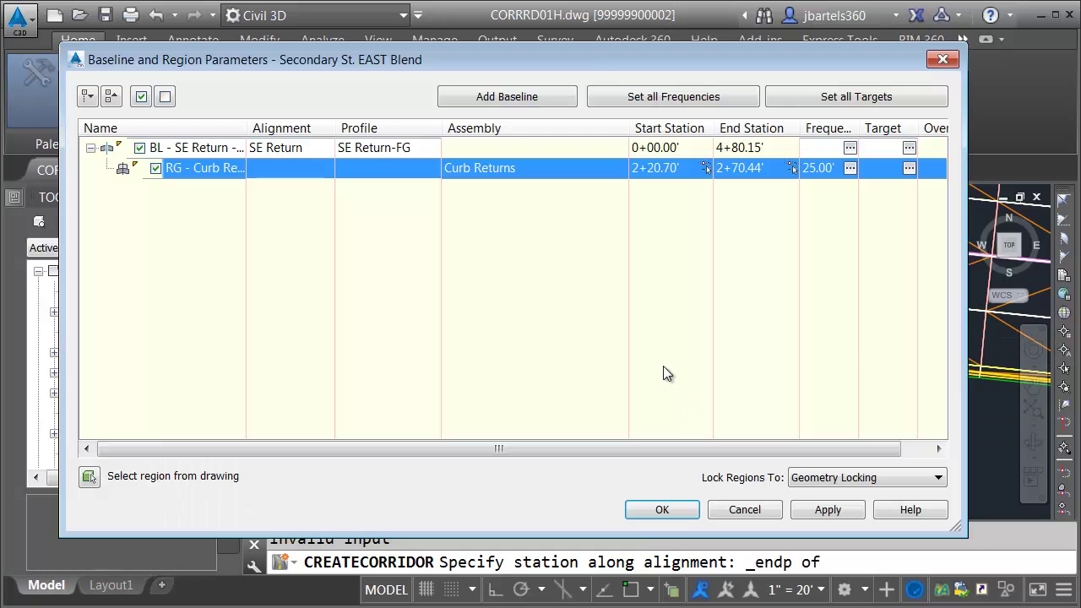
# Set the region's assembly frequency along curves to a 3-foot curve increment
pyautogui.click(850, 168)
pyautogui.click(823, 146)
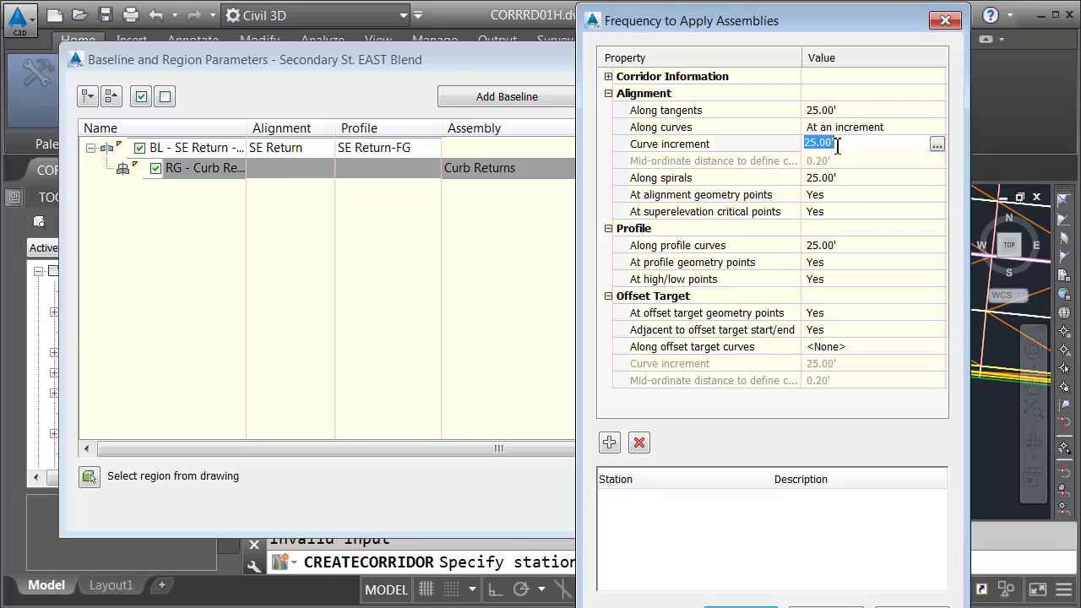
pyautogui.press('Return')
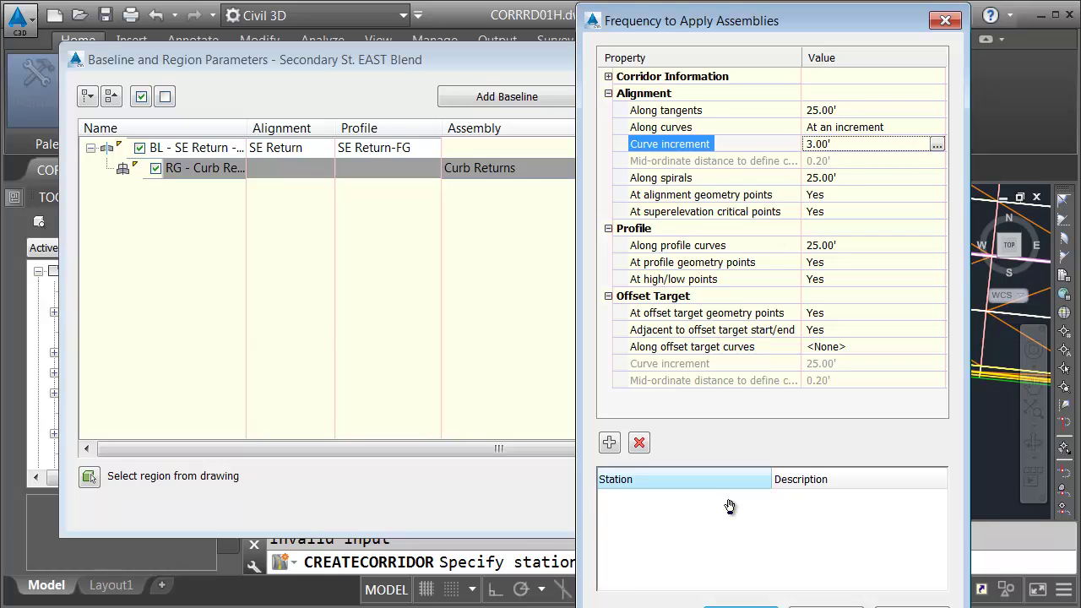
pyautogui.click(740, 606)
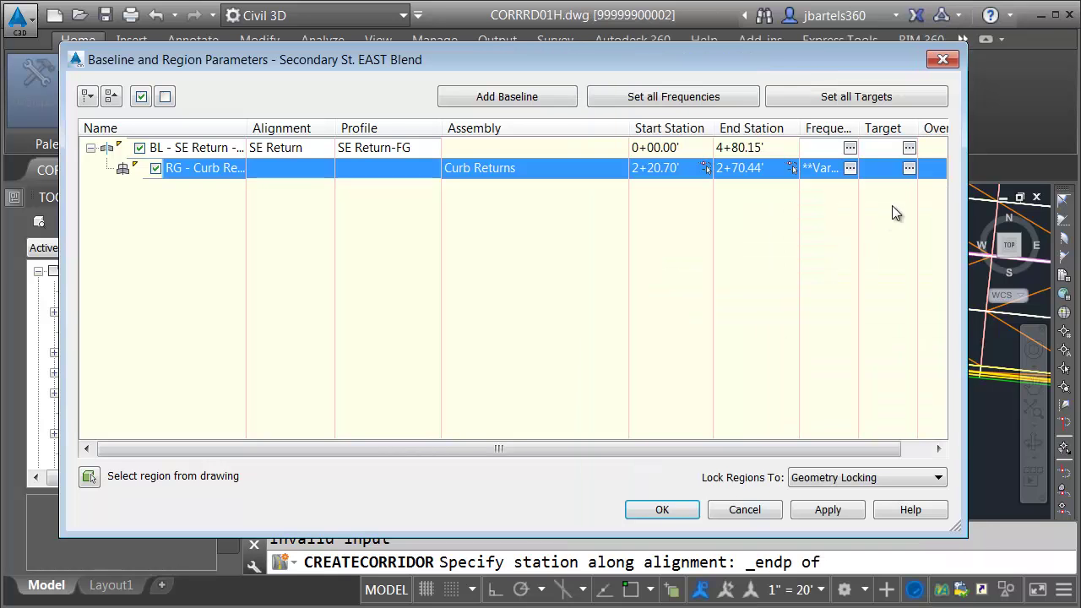
# Target the Return Lane's Width Alignment to the Primary St. ETW RT feature line and the two Secondary St. EAST crown feature lines
pyautogui.click(908, 169)
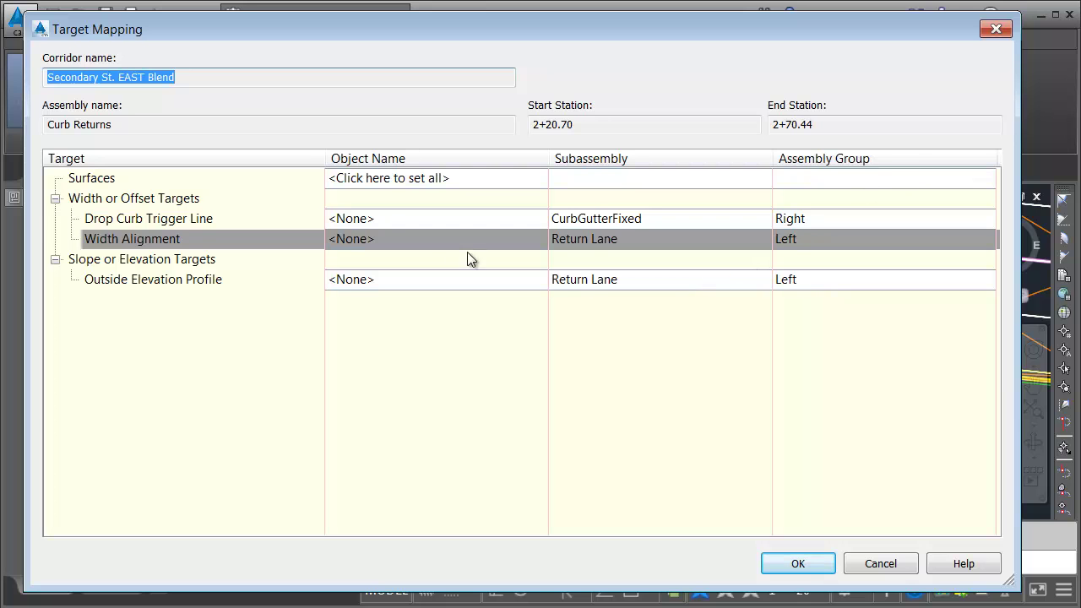
pyautogui.click(360, 239)
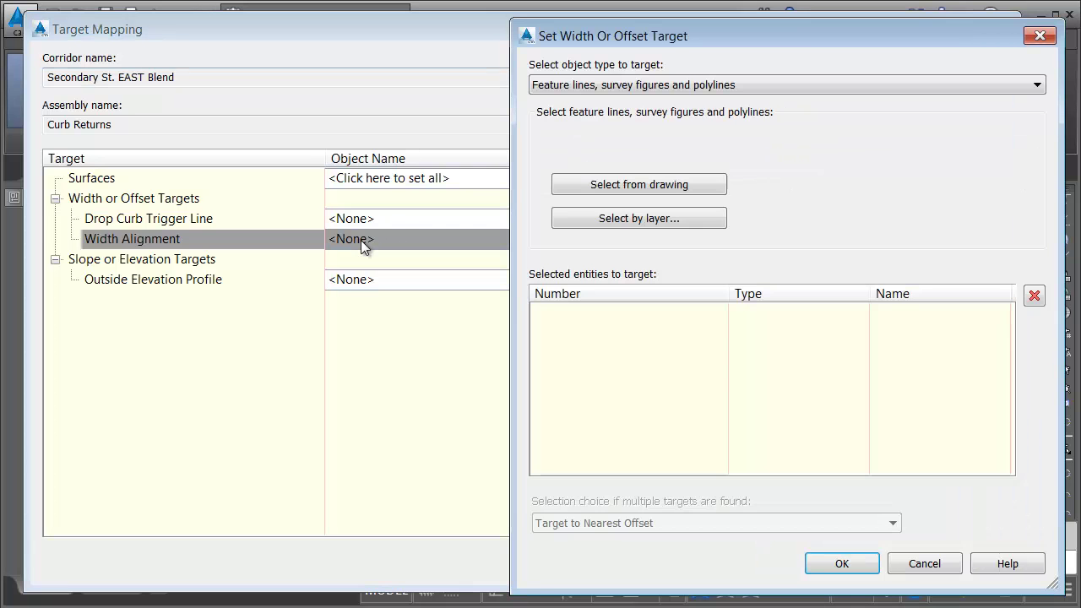
pyautogui.click(579, 190)
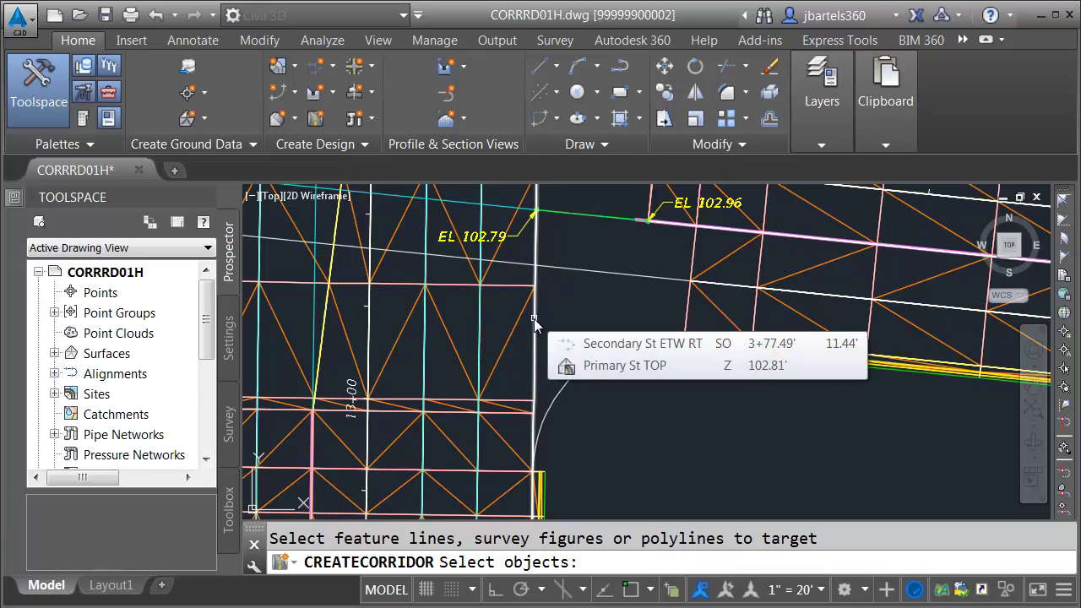
pyautogui.click(533, 318)
pyautogui.click(595, 216)
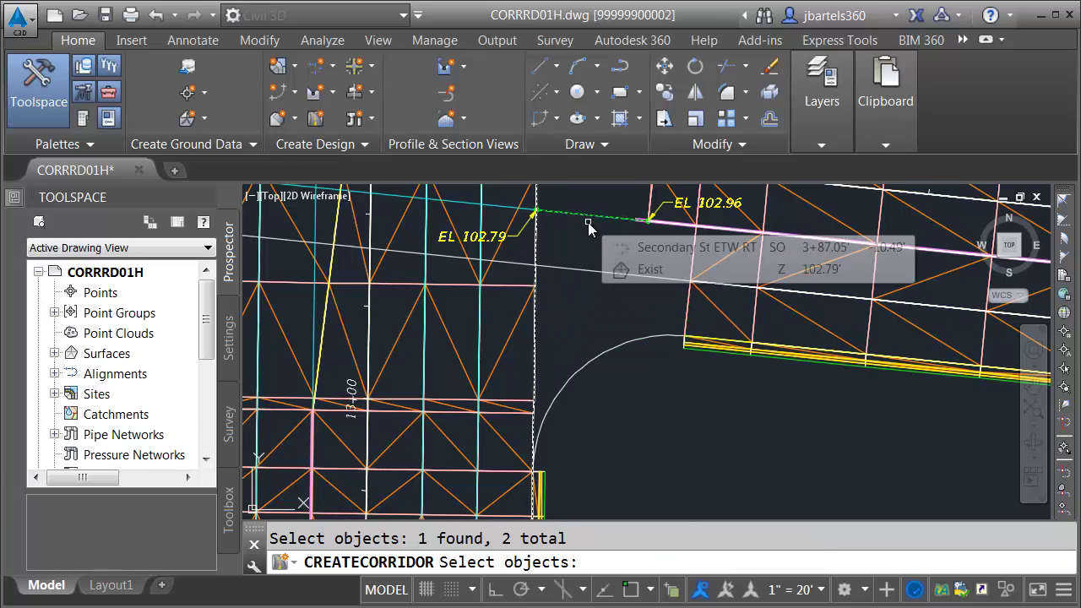
pyautogui.click(666, 223)
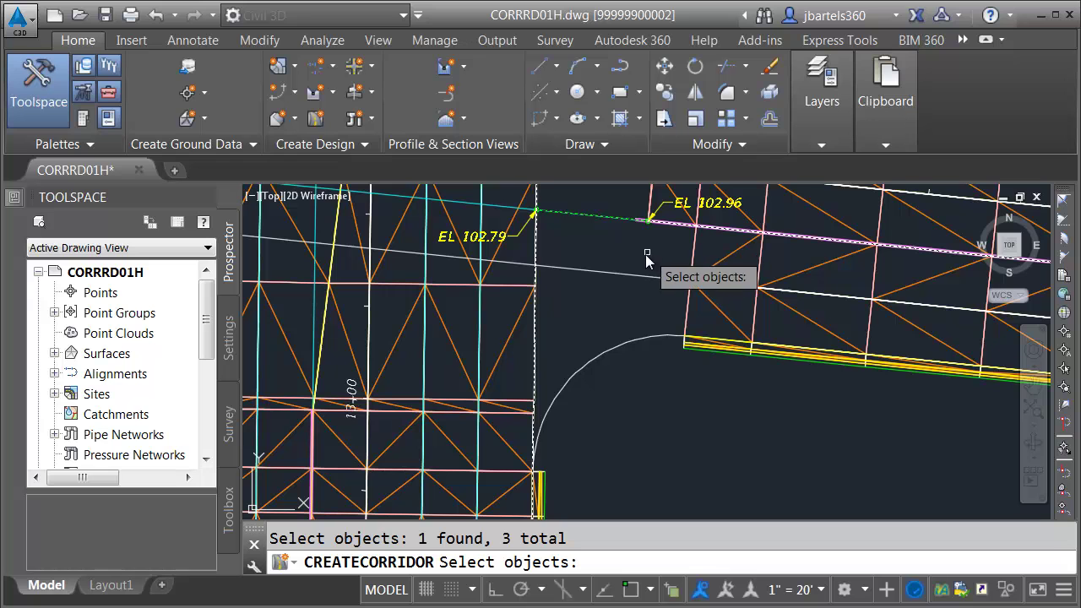
pyautogui.press('Return')
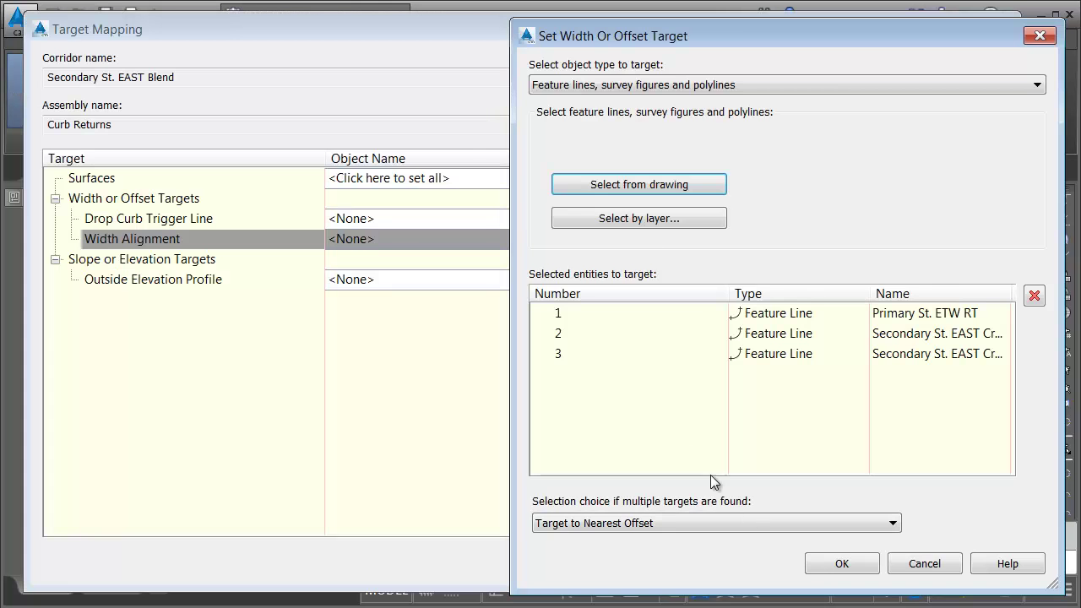
pyautogui.click(840, 563)
# Target the Return Lane's Outside Elevation Profile to the primary road's edge and both east crown feature lines, accepting the target mapping
pyautogui.click(369, 279)
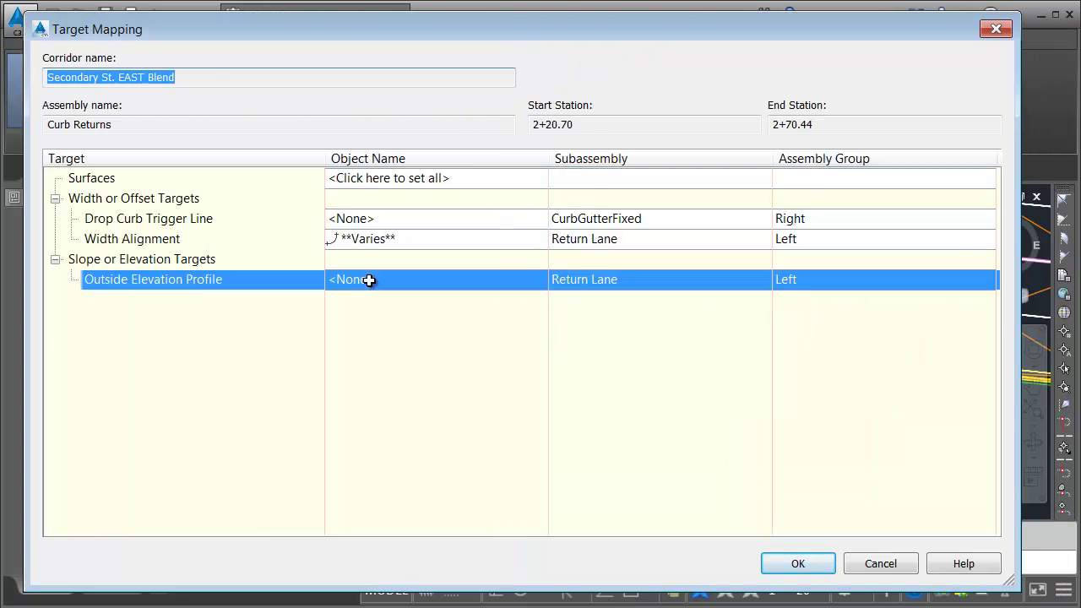
pyautogui.click(347, 204)
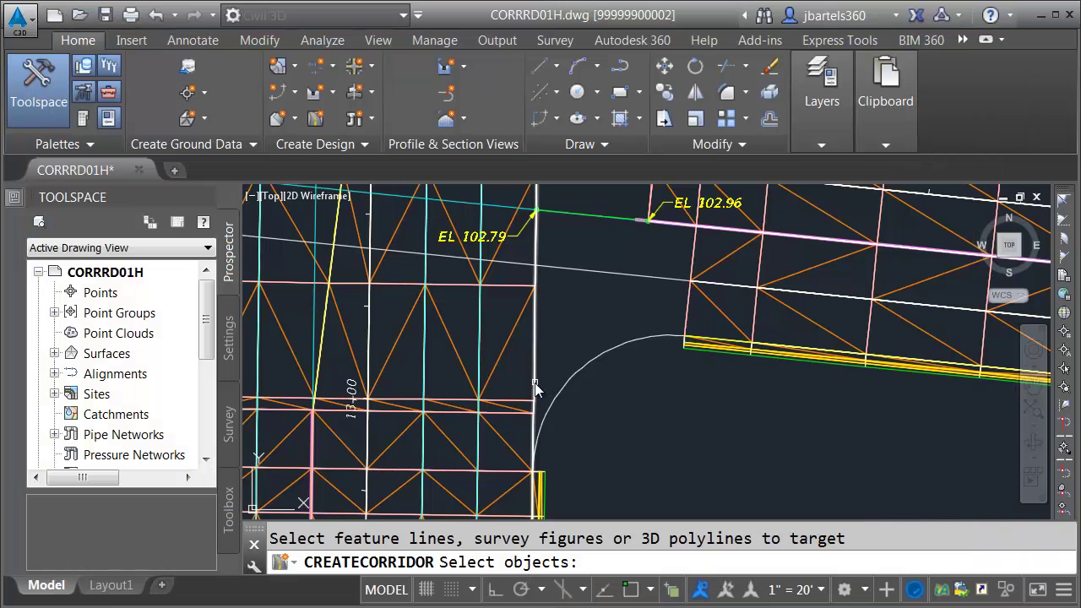
pyautogui.click(533, 372)
pyautogui.click(582, 216)
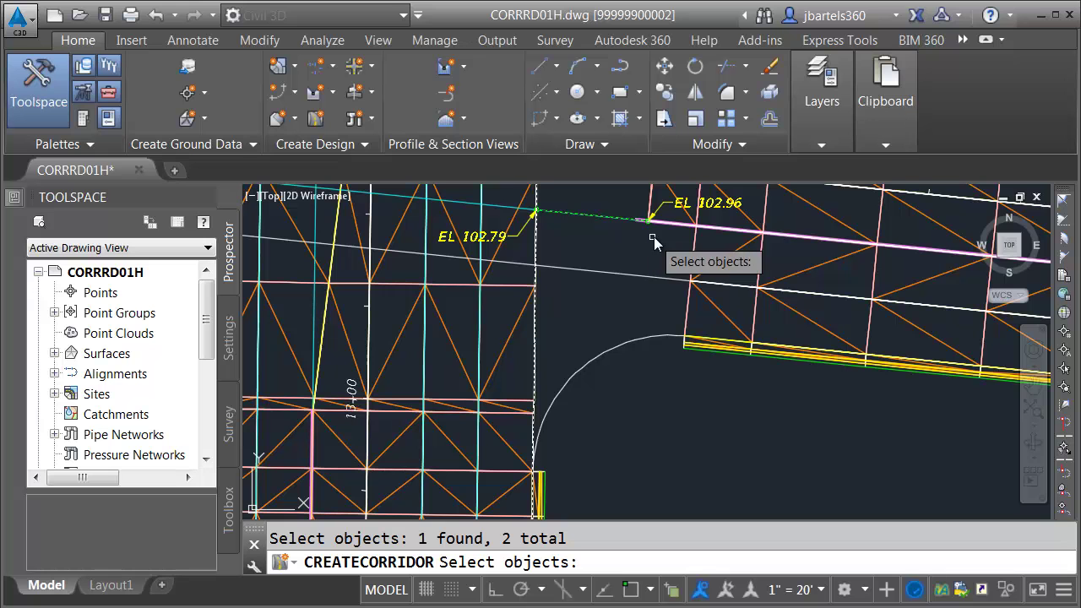
pyautogui.click(665, 223)
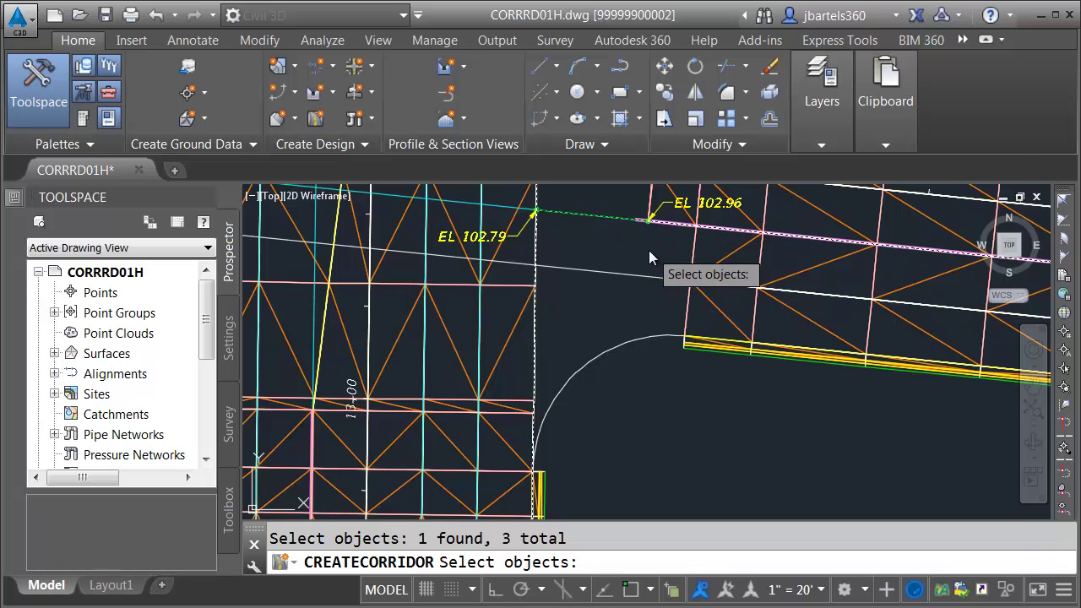
pyautogui.press('Return')
pyautogui.click(385, 603)
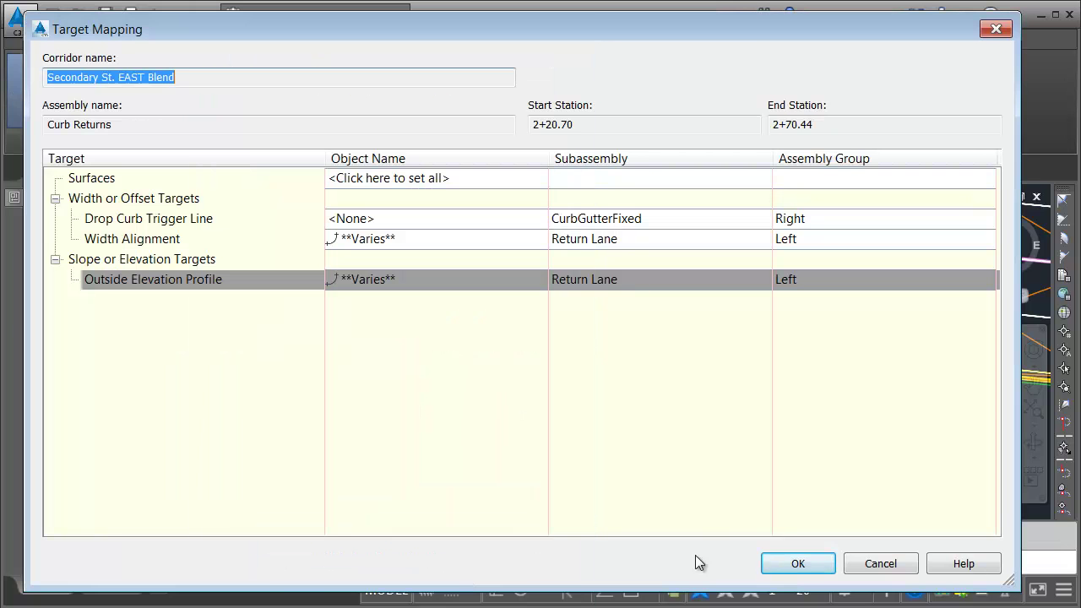
pyautogui.click(769, 563)
# Rebuild the corridor with its region parameters and examine its tie-in at the crown intersection marked EL 102.79
pyautogui.click(660, 509)
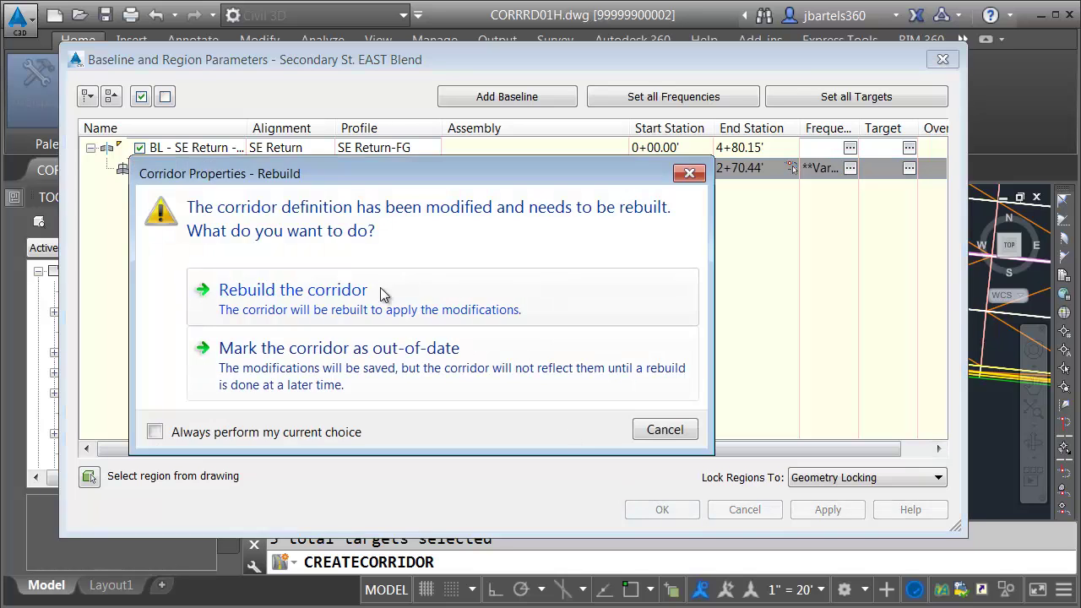
pyautogui.click(384, 294)
pyautogui.press('Escape')
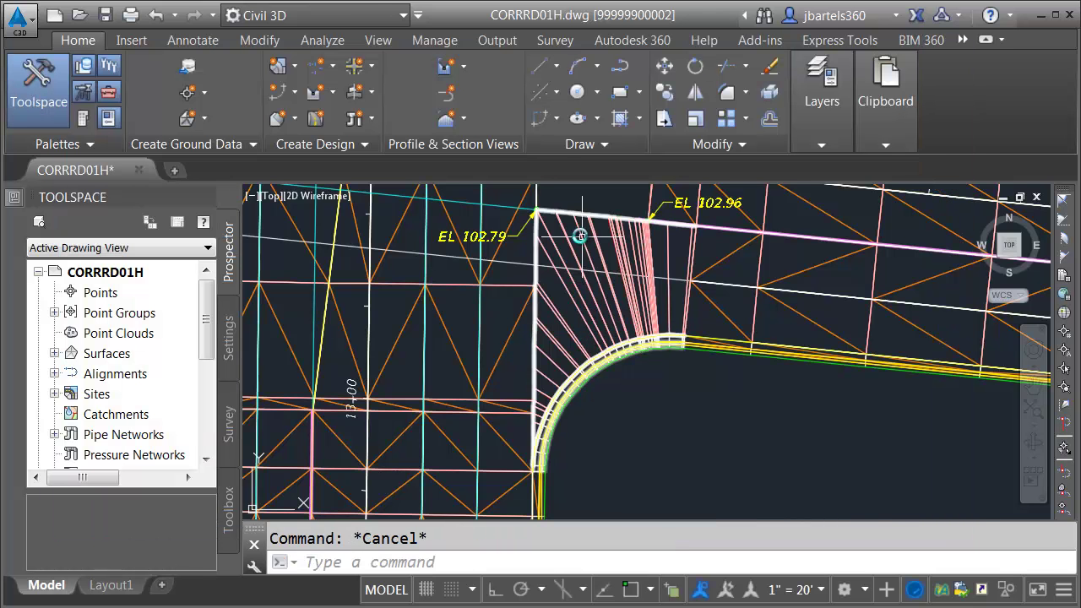
pyautogui.scroll(2, 571, 234)
pyautogui.moveTo(563, 234); pyautogui.dragTo(536, 308, button='middle')
pyautogui.scroll(5, 507, 301)
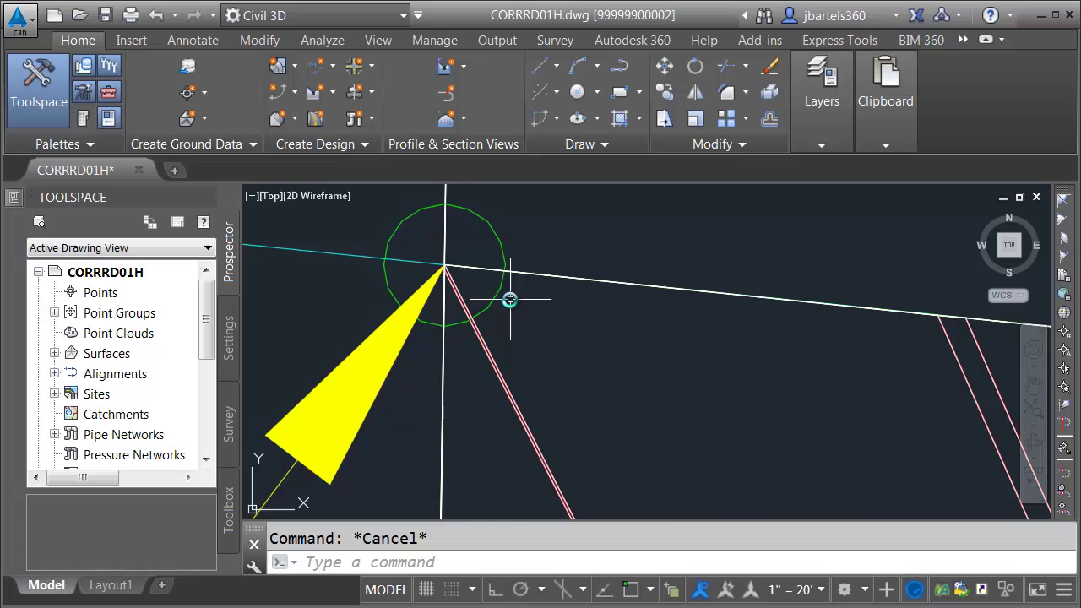
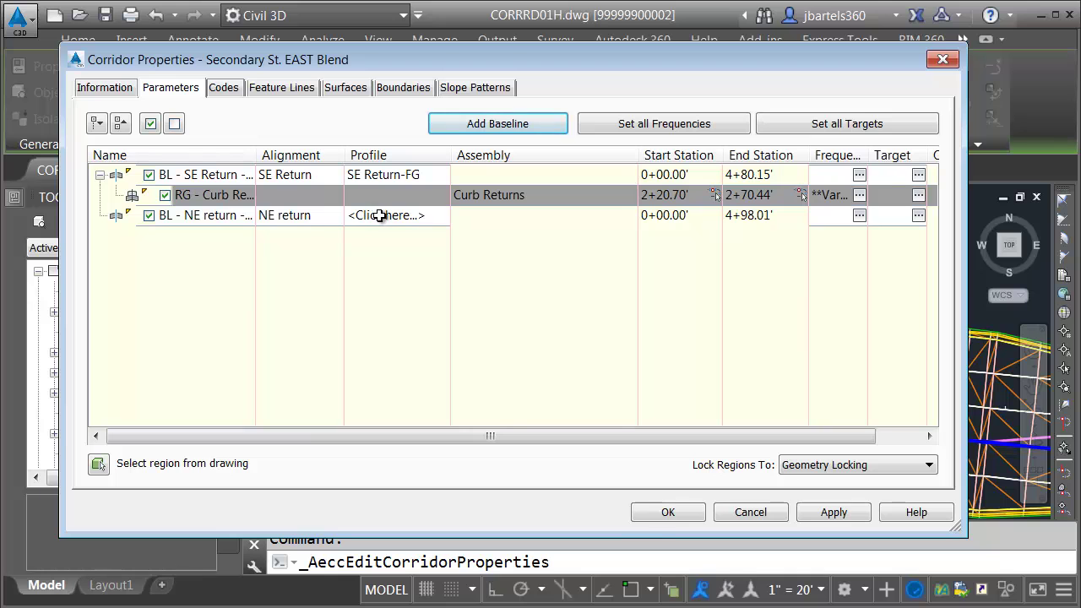
# Assign the NE return-FG profile to the NE return baseline and add a region to it using the Curb Returns assembly
pyautogui.click(380, 216)
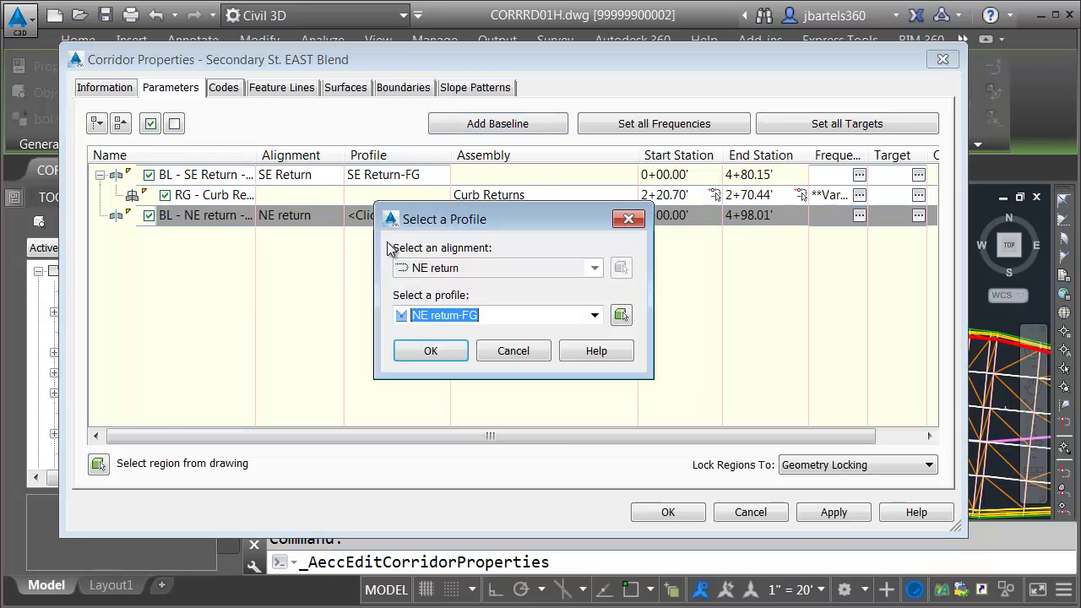
pyautogui.click(433, 352)
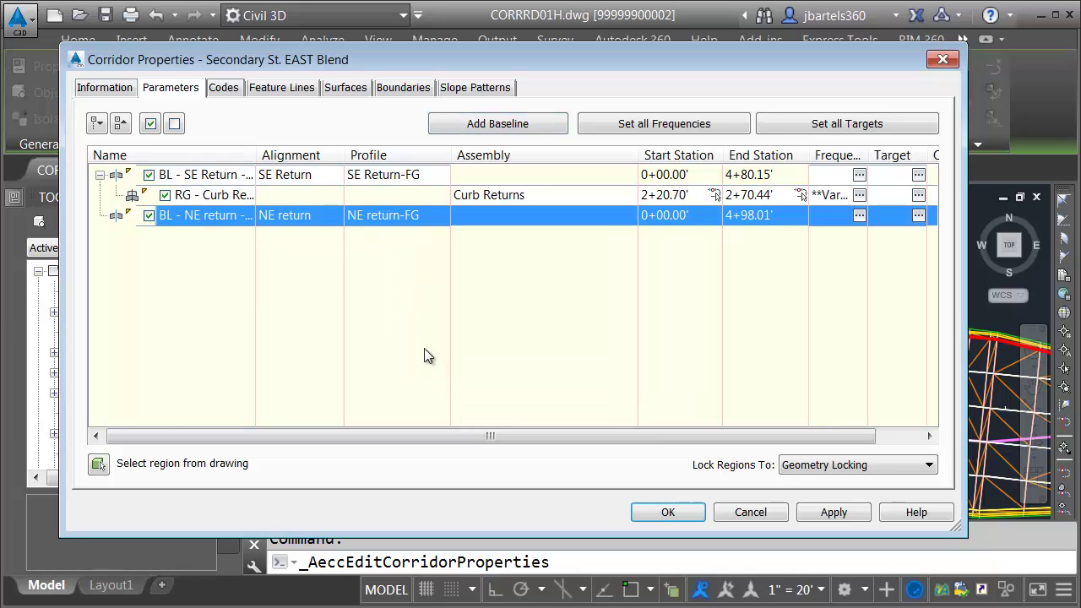
pyautogui.rightClick(202, 218)
pyautogui.click(250, 233)
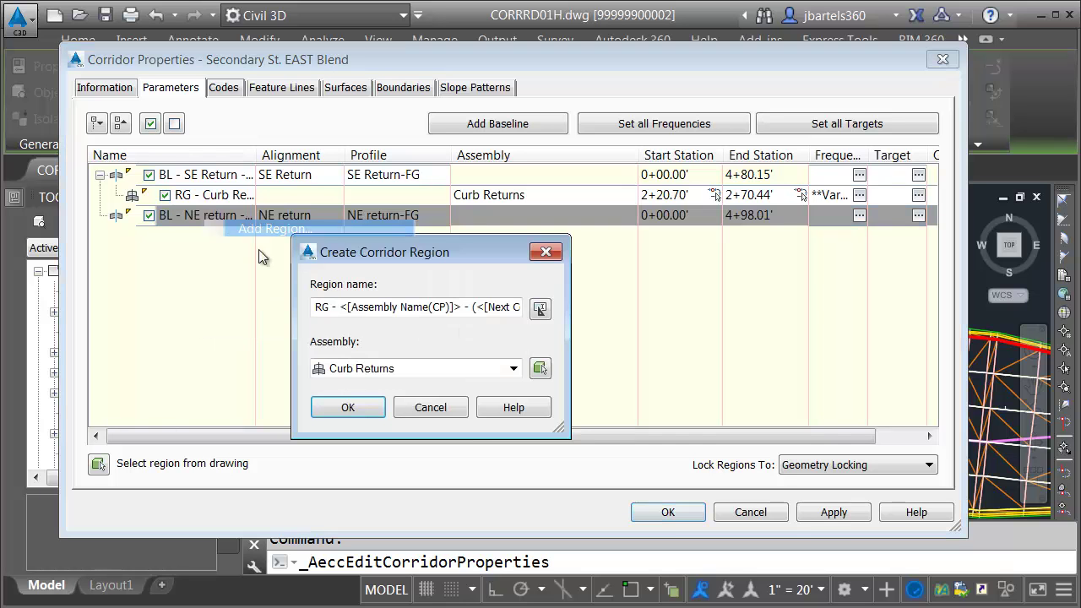
pyautogui.click(350, 407)
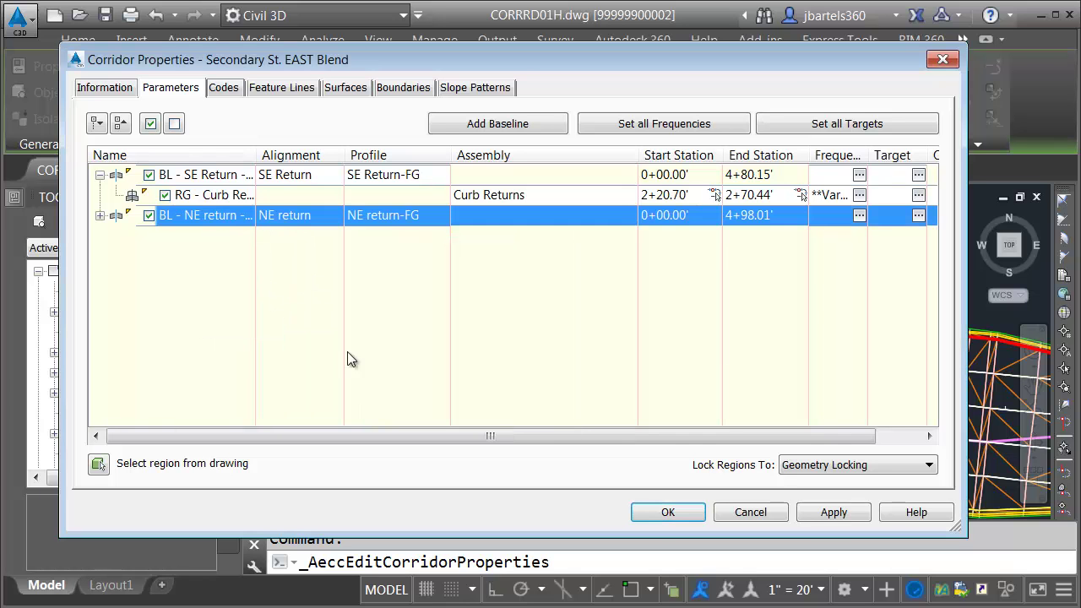
pyautogui.click(99, 215)
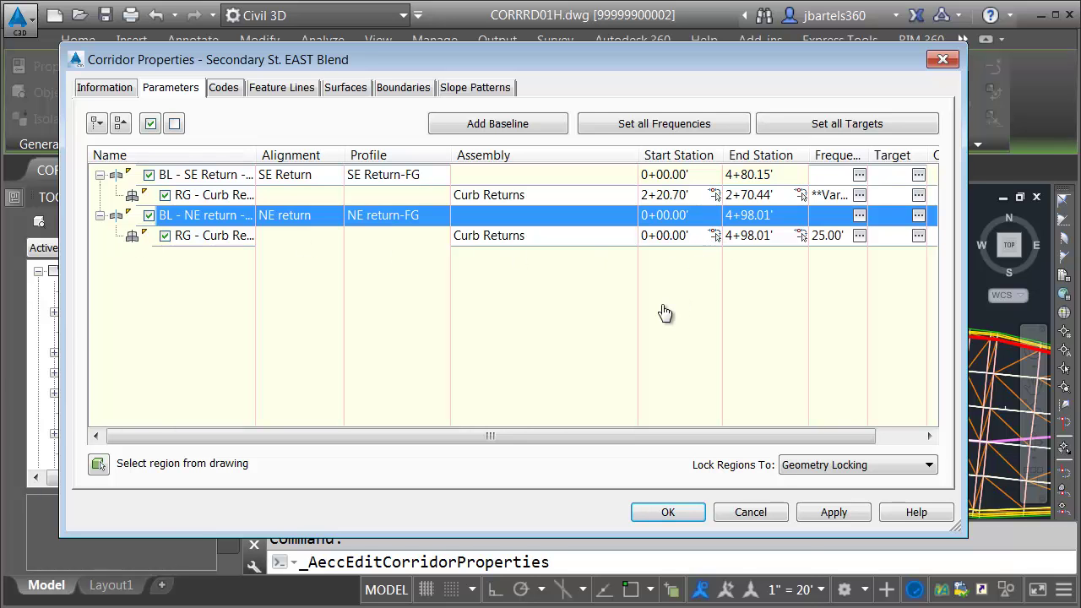
# Limit the NE return region to the endpoints of the curb return curve, from station 2+20.20 to 2+64.71
pyautogui.click(714, 235)
pyautogui.keyDown('shift'); pyautogui.rightClick(616, 439); pyautogui.keyUp('shift')
pyautogui.click(659, 393)
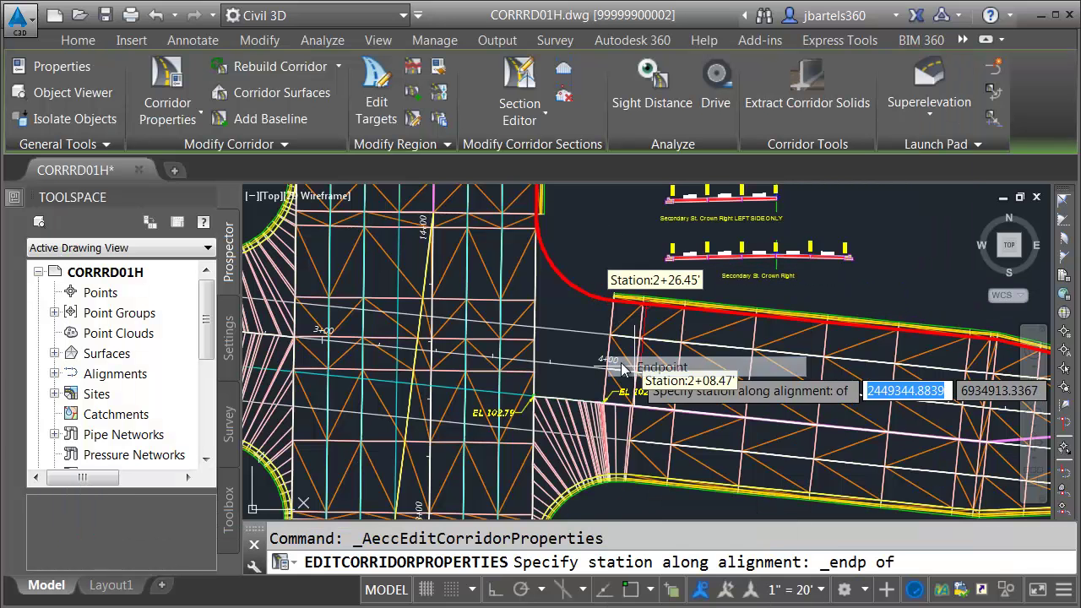
pyautogui.click(590, 324)
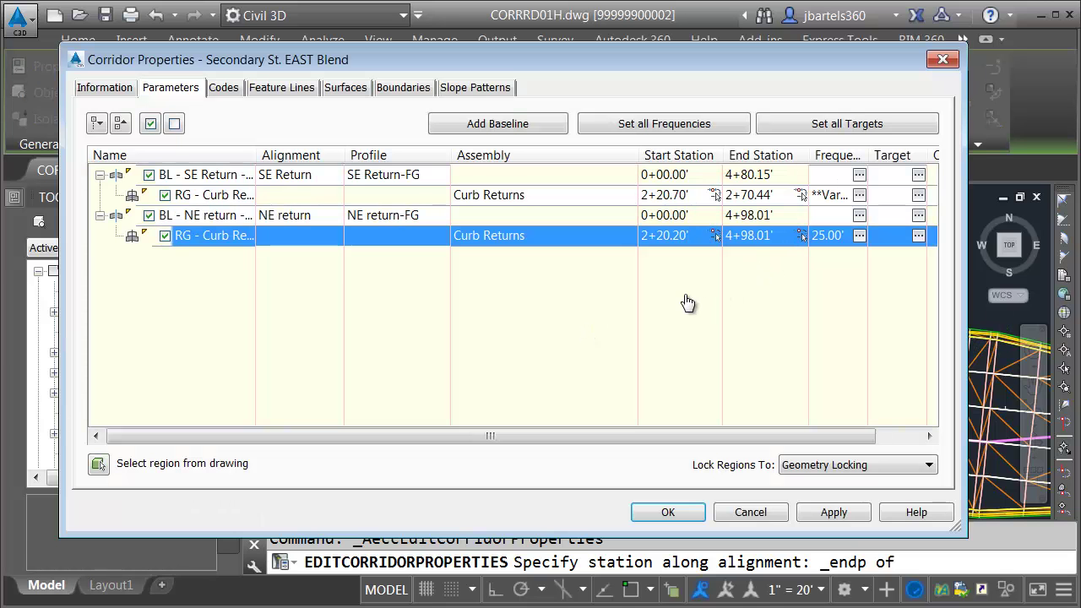
pyautogui.click(801, 235)
pyautogui.keyDown('shift'); pyautogui.rightClick(609, 264); pyautogui.keyUp('shift')
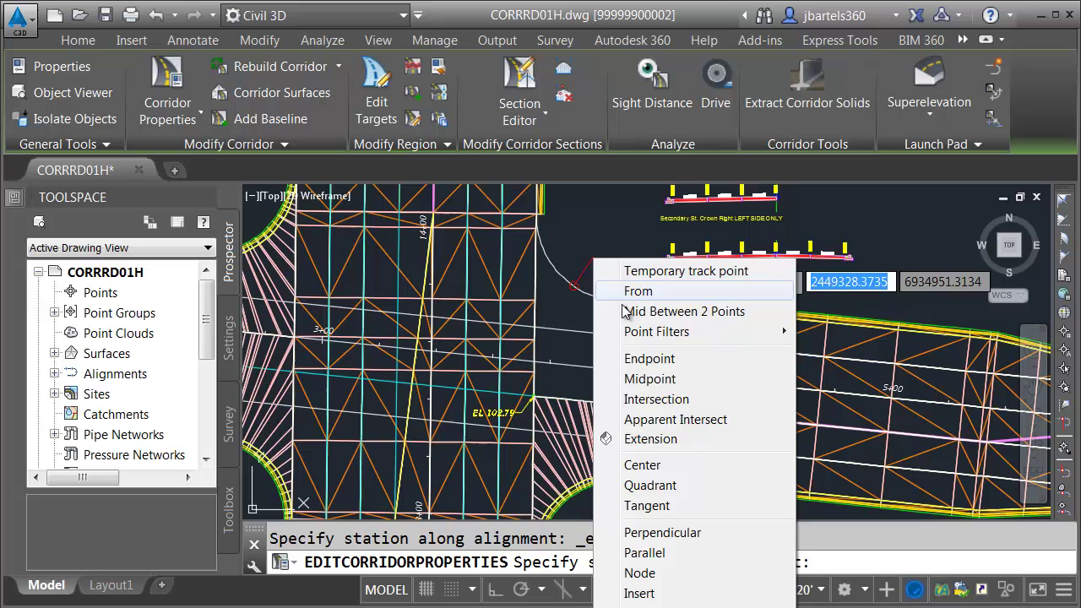
pyautogui.click(647, 357)
pyautogui.click(569, 257)
# Set the NE return region's assembly frequency along curves to a 3-foot increment
pyautogui.click(859, 236)
pyautogui.click(835, 144)
pyautogui.write('3')
pyautogui.press('Return')
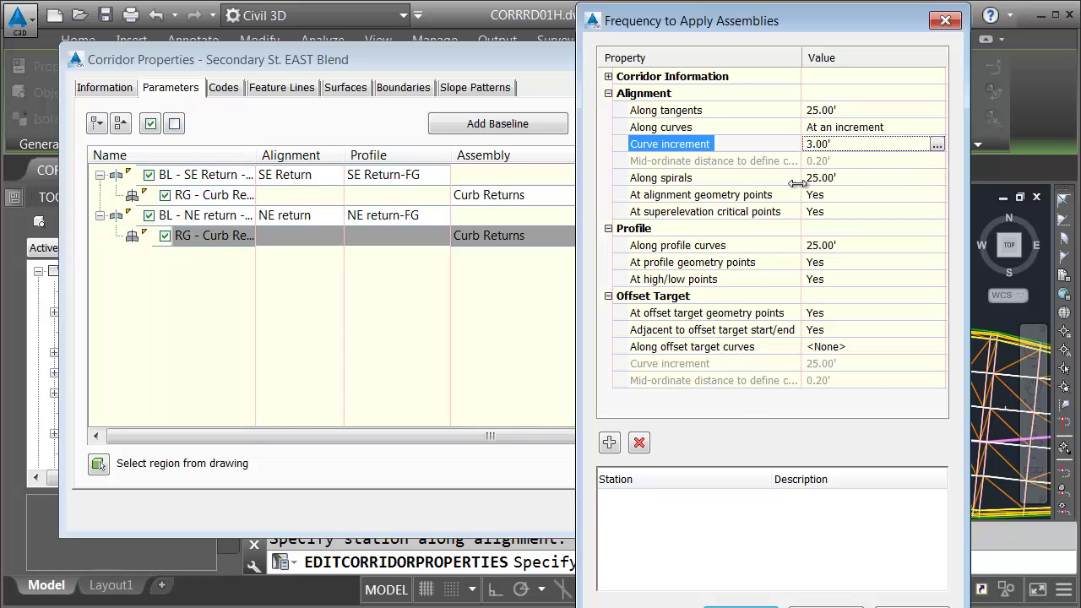
pyautogui.click(754, 603)
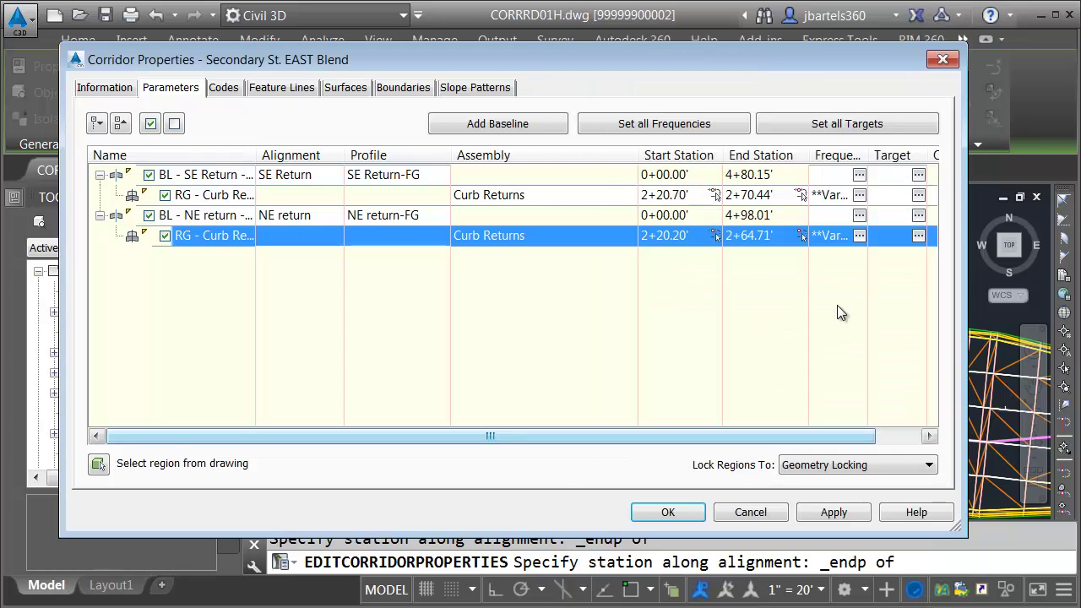
pyautogui.click(912, 236)
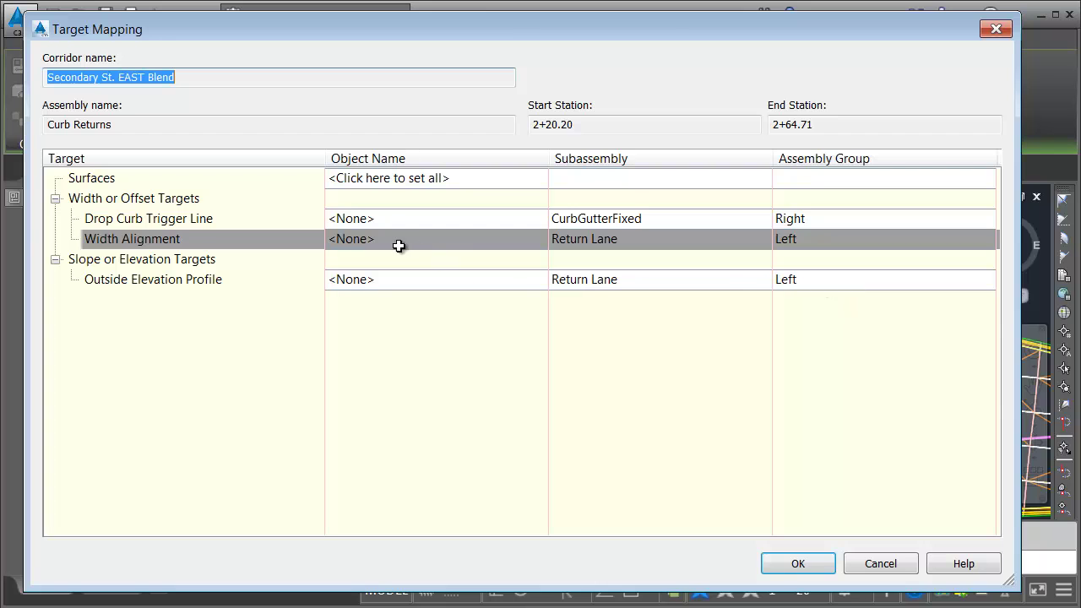
pyautogui.click(357, 240)
pyautogui.click(581, 188)
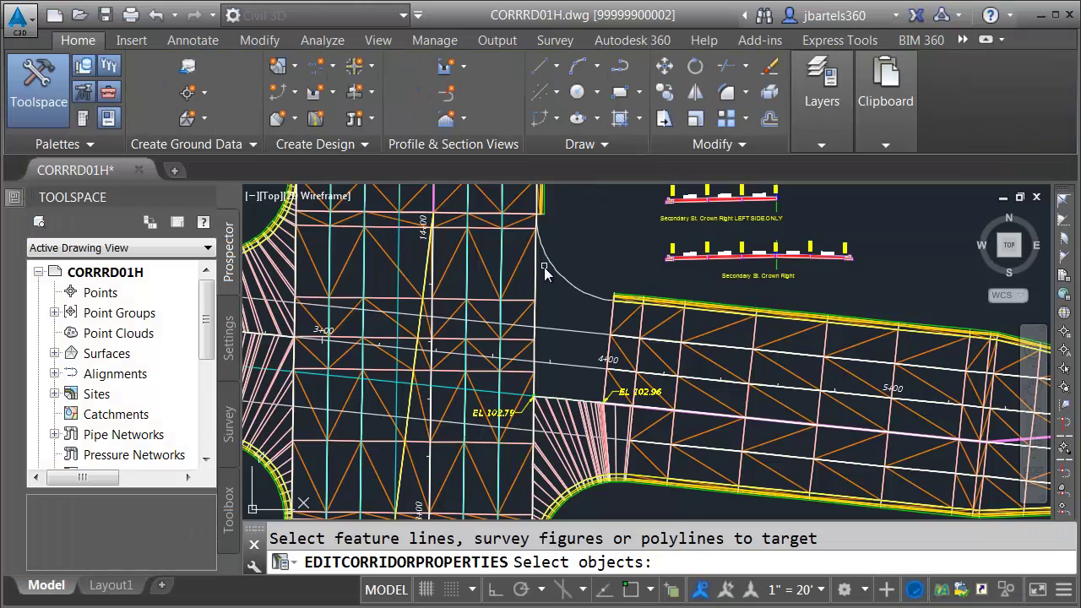
pyautogui.click(536, 273)
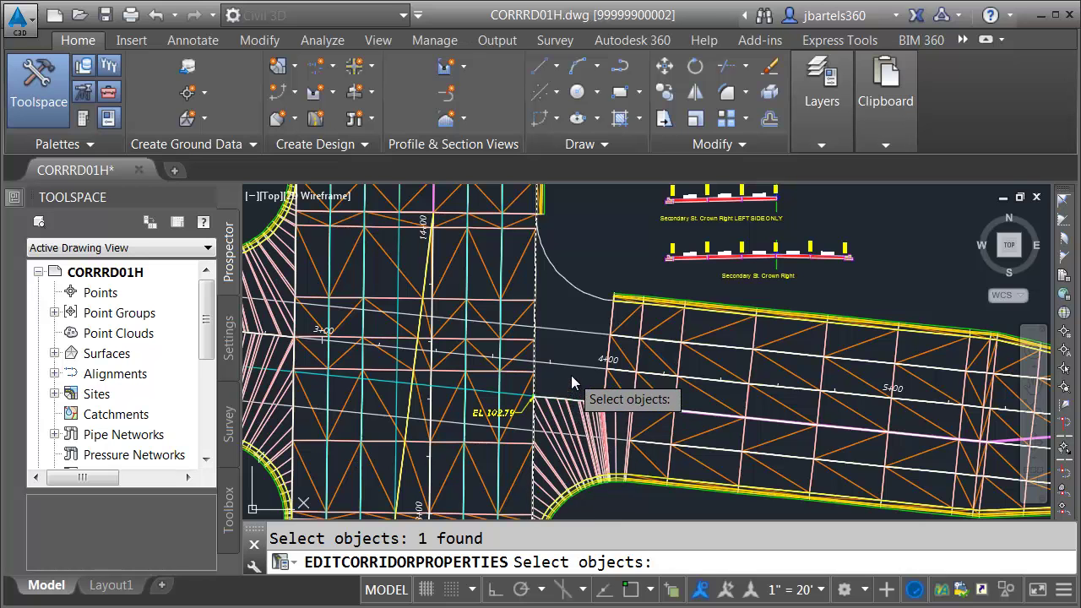
pyautogui.press('Return')
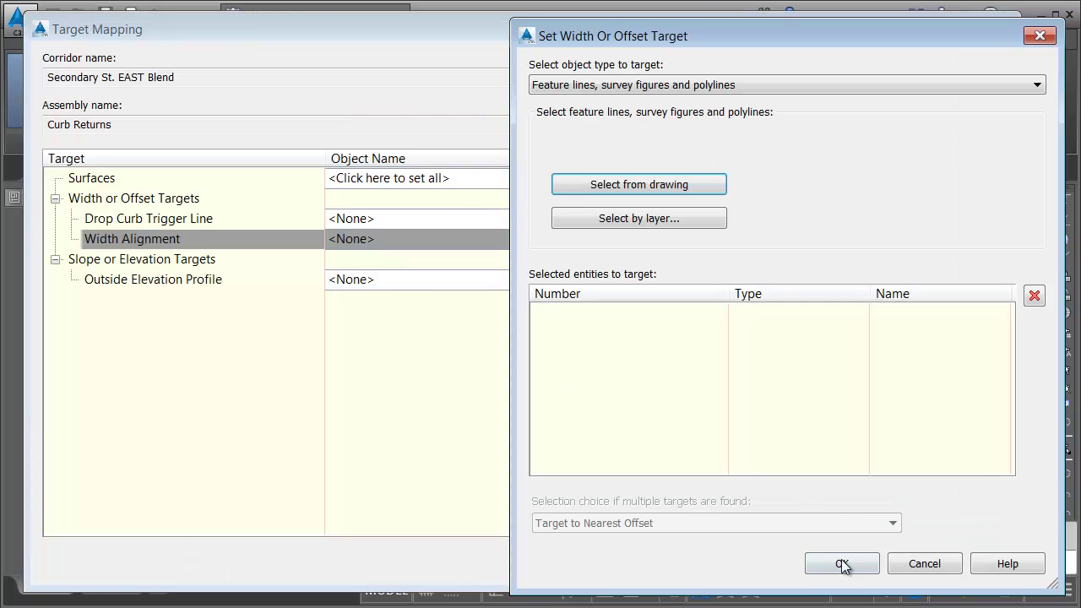
pyautogui.click(842, 564)
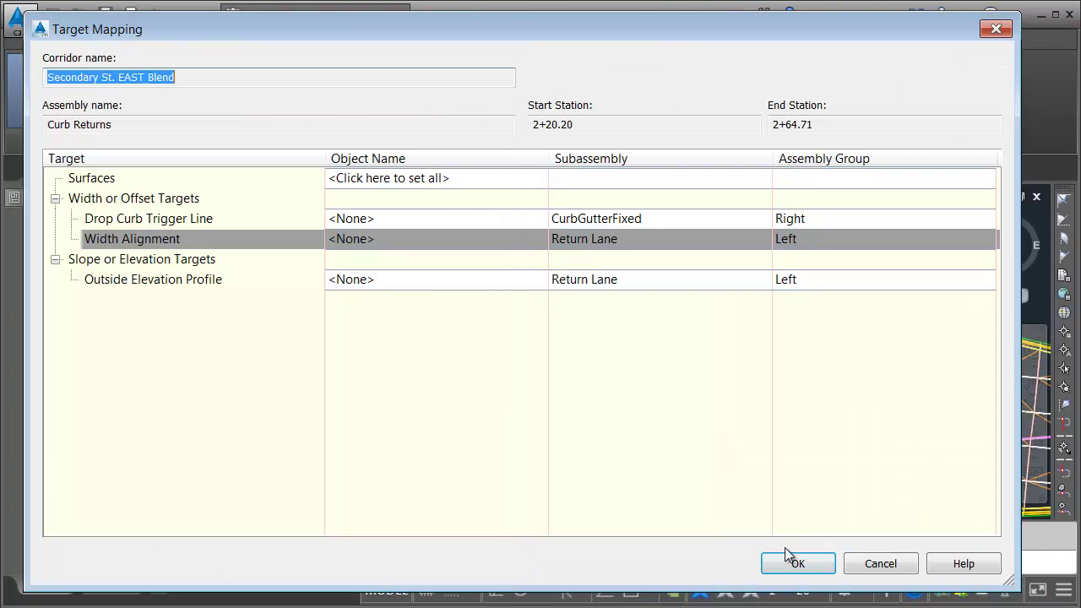
pyautogui.click(781, 559)
# Accept the corridor properties and rebuild the blend corridor with the new NE return region
pyautogui.click(680, 512)
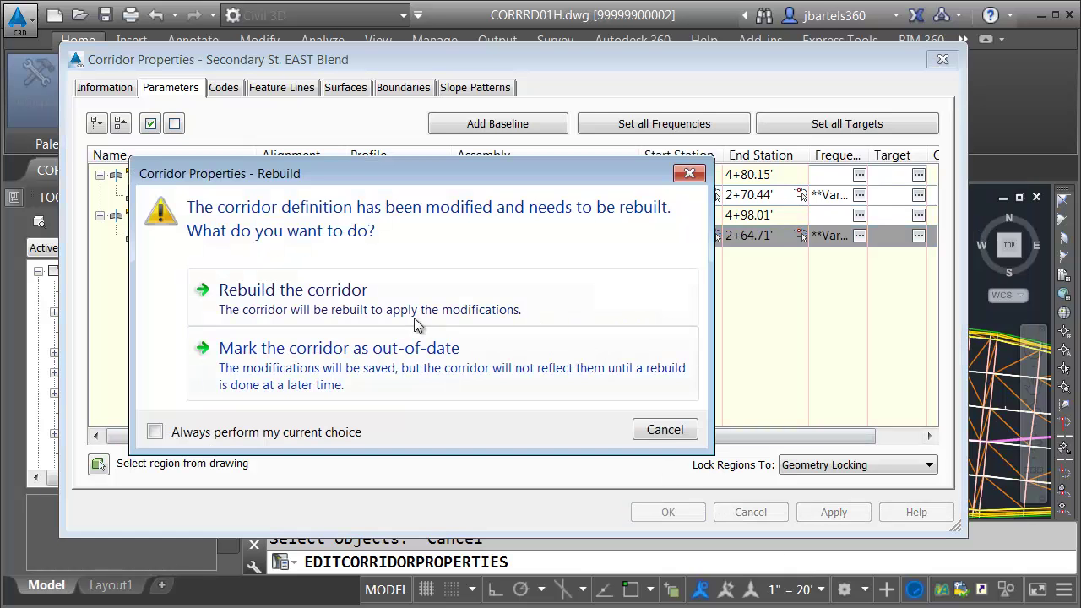
pyautogui.click(358, 297)
pyautogui.press('Escape')
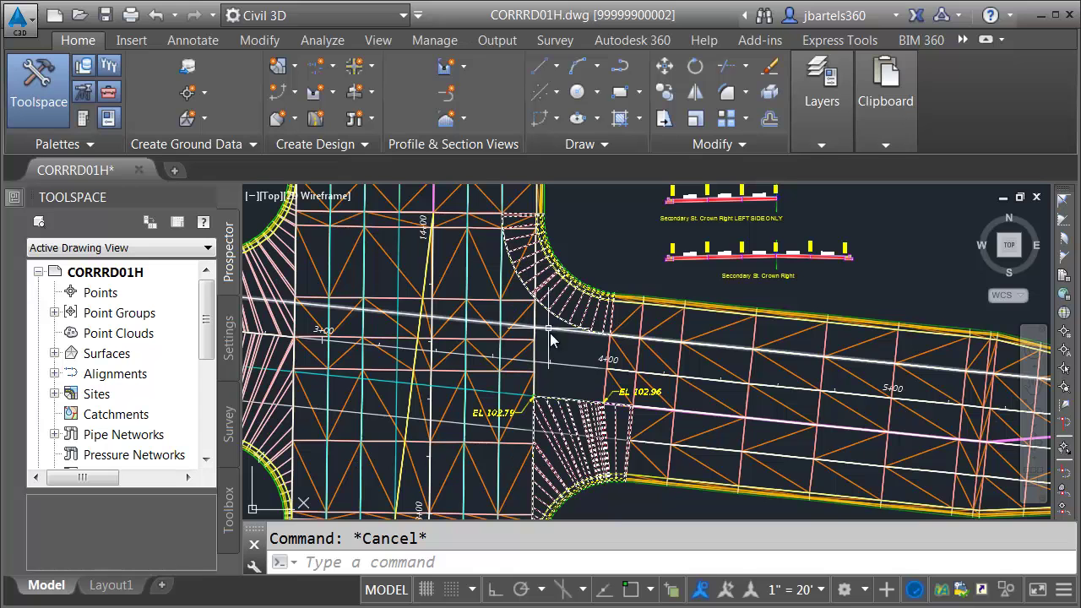
# Send the blend corridor to the back of the display order
pyautogui.click(569, 427)
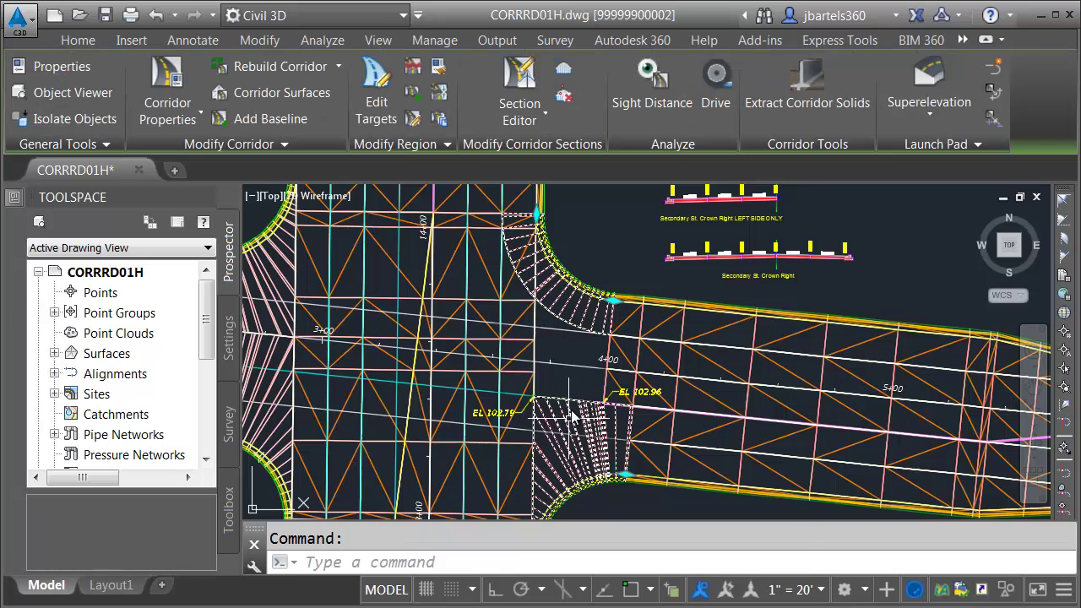
pyautogui.rightClick(561, 339)
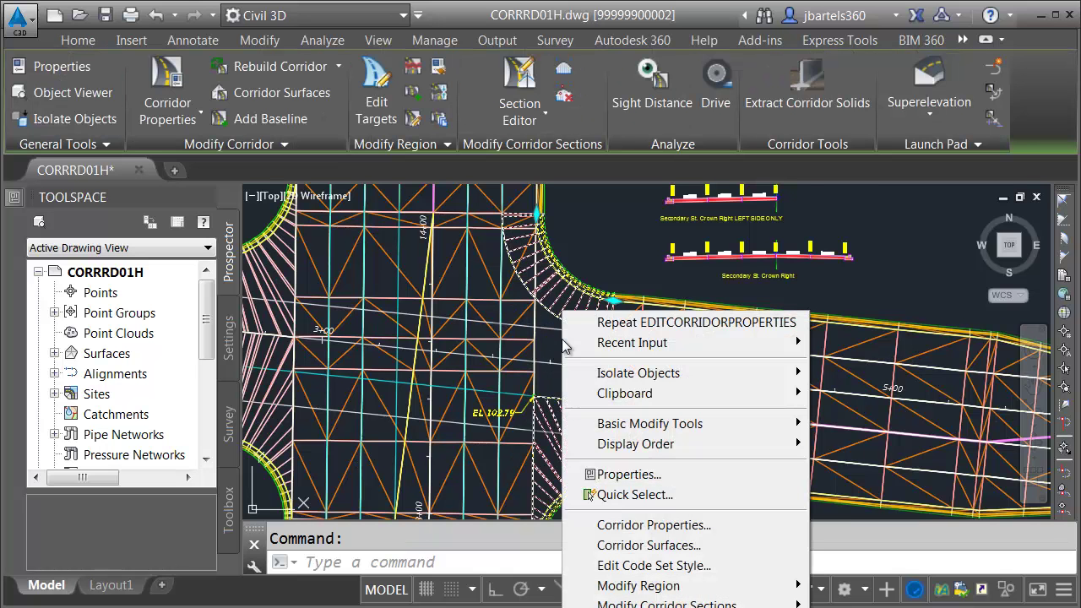
pyautogui.moveTo(625, 447)
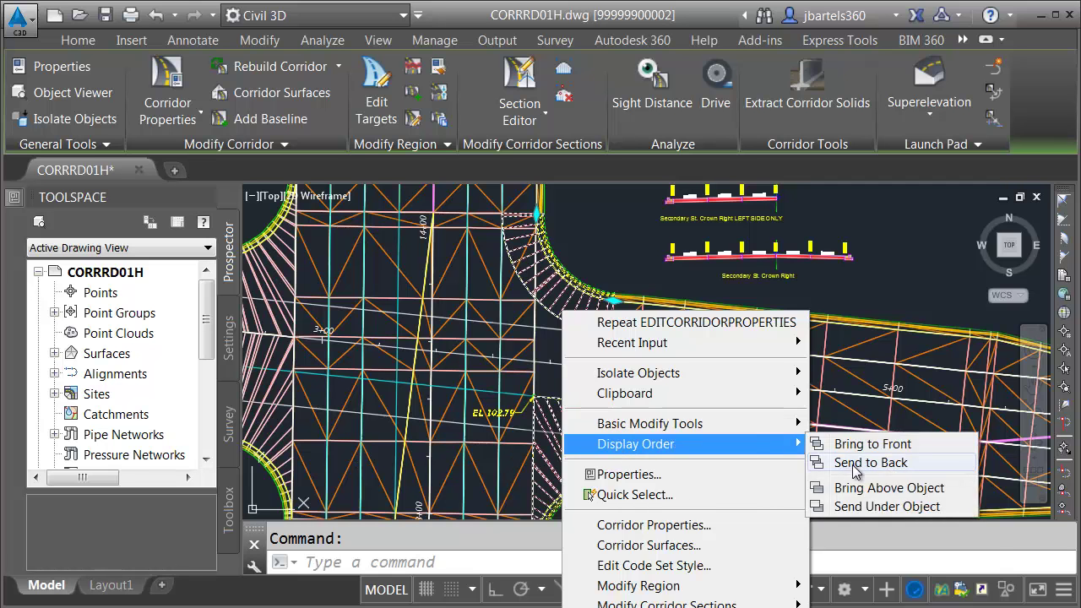
pyautogui.click(851, 463)
pyautogui.press('Escape')
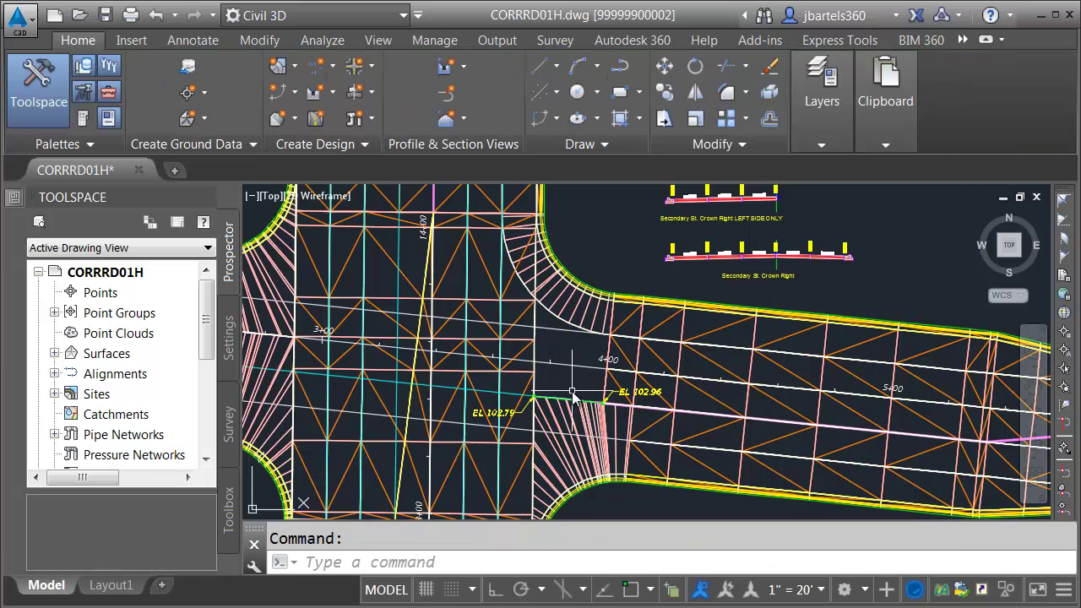
# Edit the NE return region's targets, mapping Width Alignment to the primary road's edge and both Secondary St. EAST crown feature lines
pyautogui.click(568, 314)
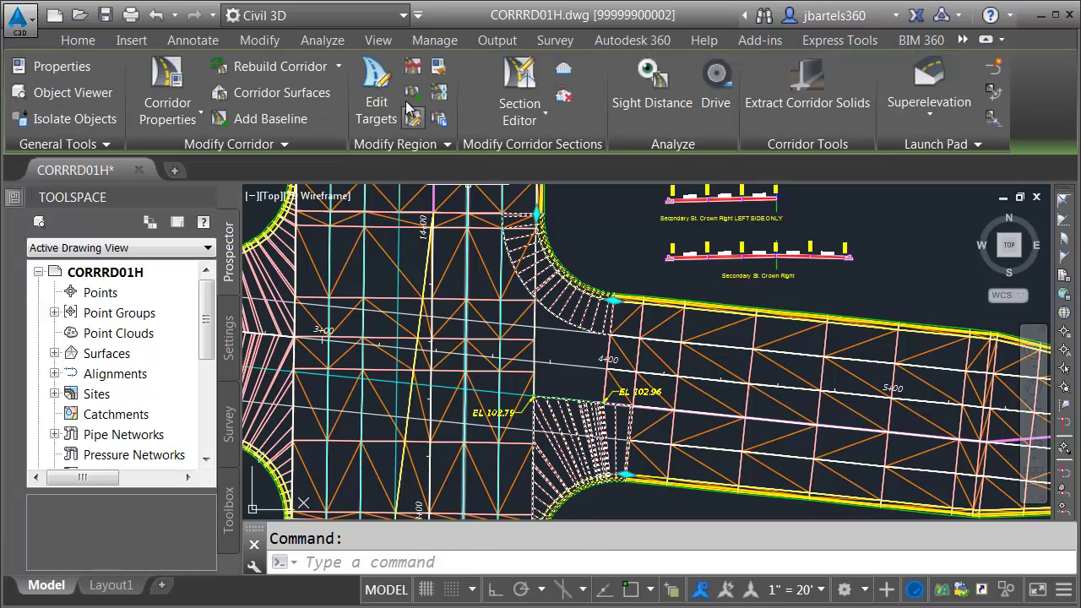
pyautogui.click(376, 91)
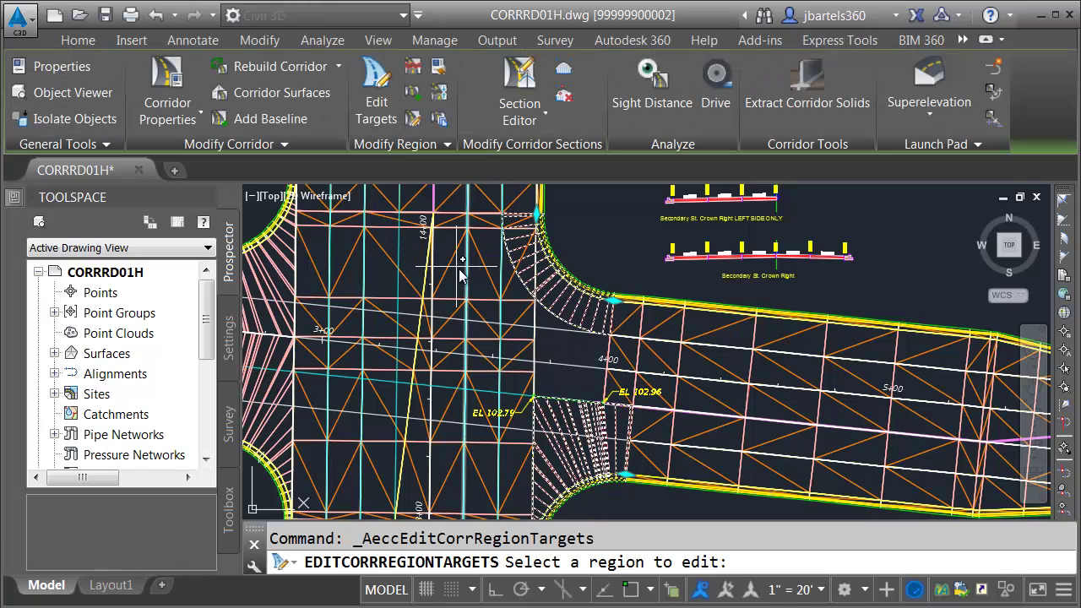
pyautogui.click(545, 300)
pyautogui.click(351, 239)
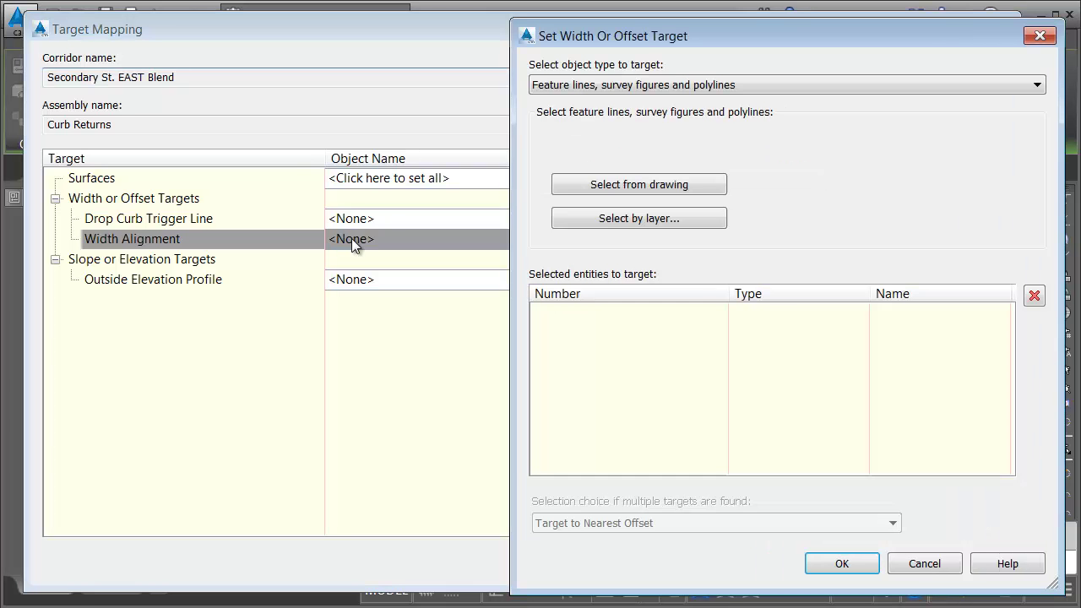
pyautogui.click(588, 189)
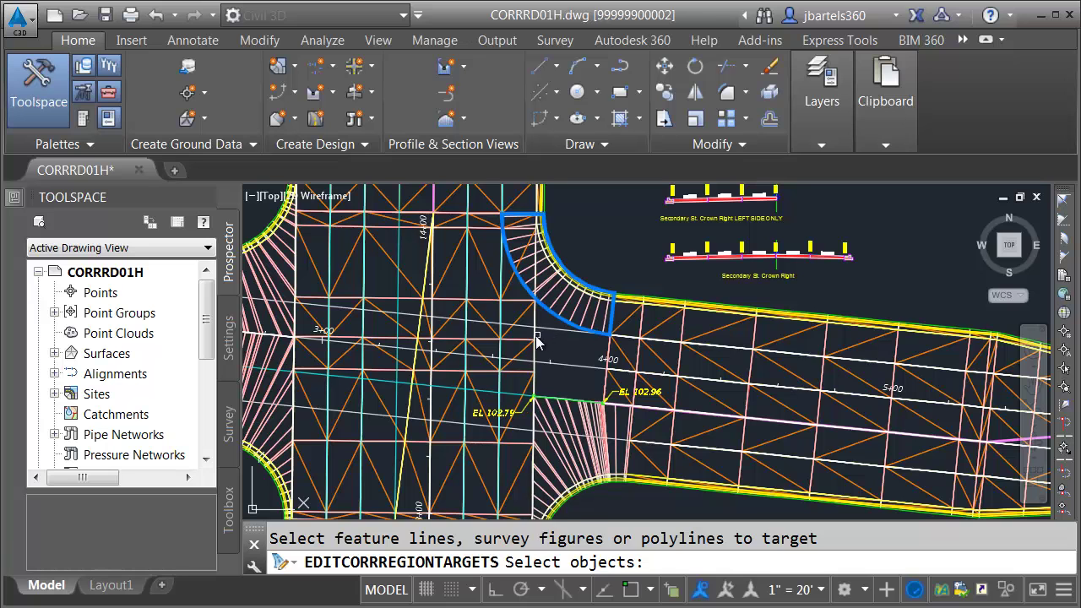
pyautogui.click(532, 334)
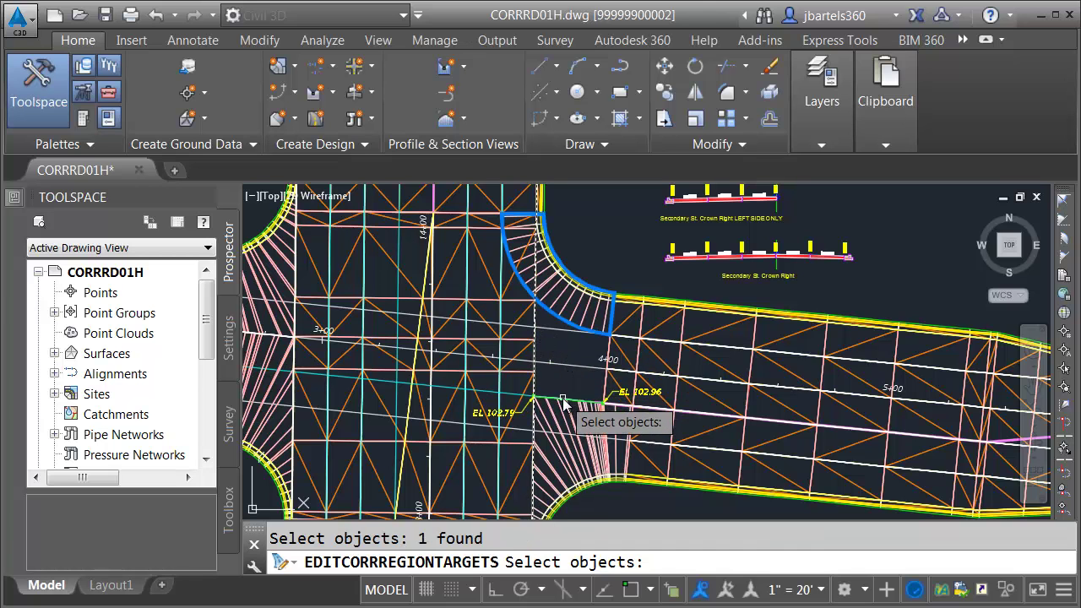
pyautogui.click(563, 398)
pyautogui.click(578, 405)
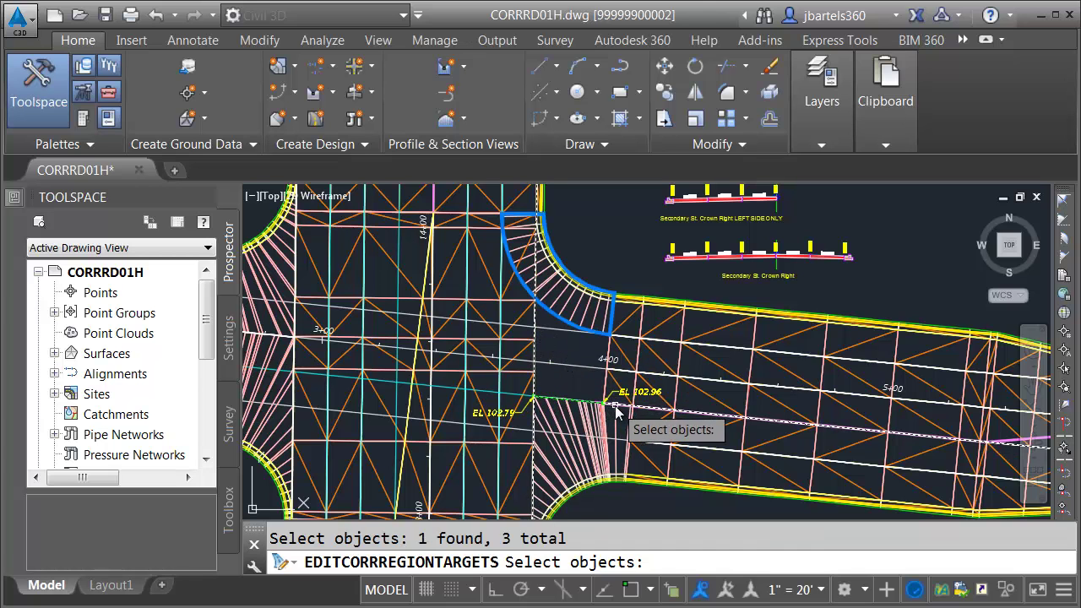
pyautogui.press('Return')
pyautogui.click(828, 564)
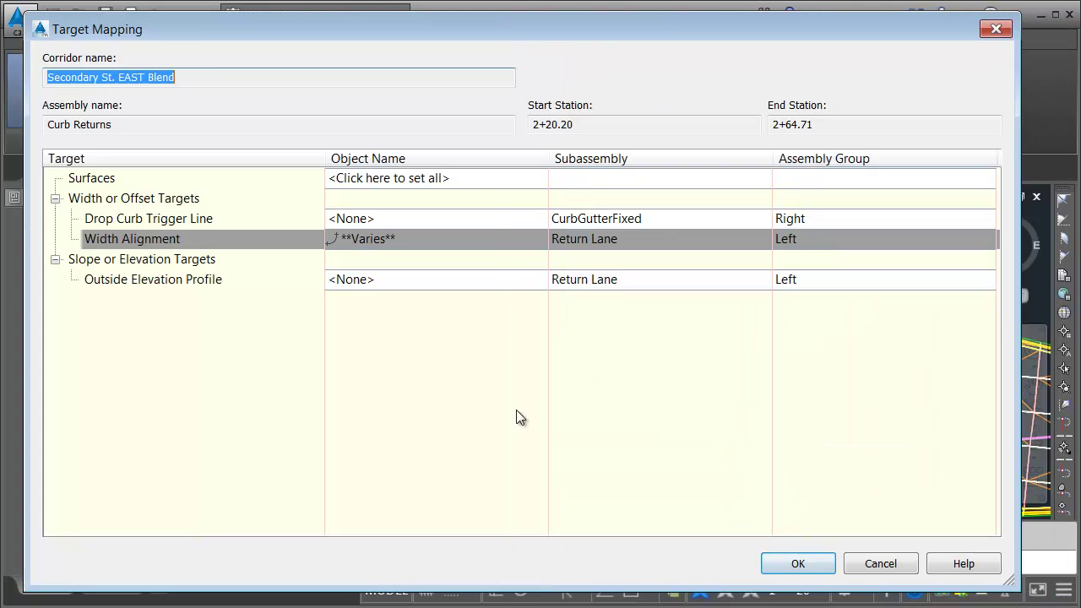
# Target the NE return region's Outside Elevation Profile to the primary road's edge and both east crown feature lines, accepting the target mapping
pyautogui.click(366, 285)
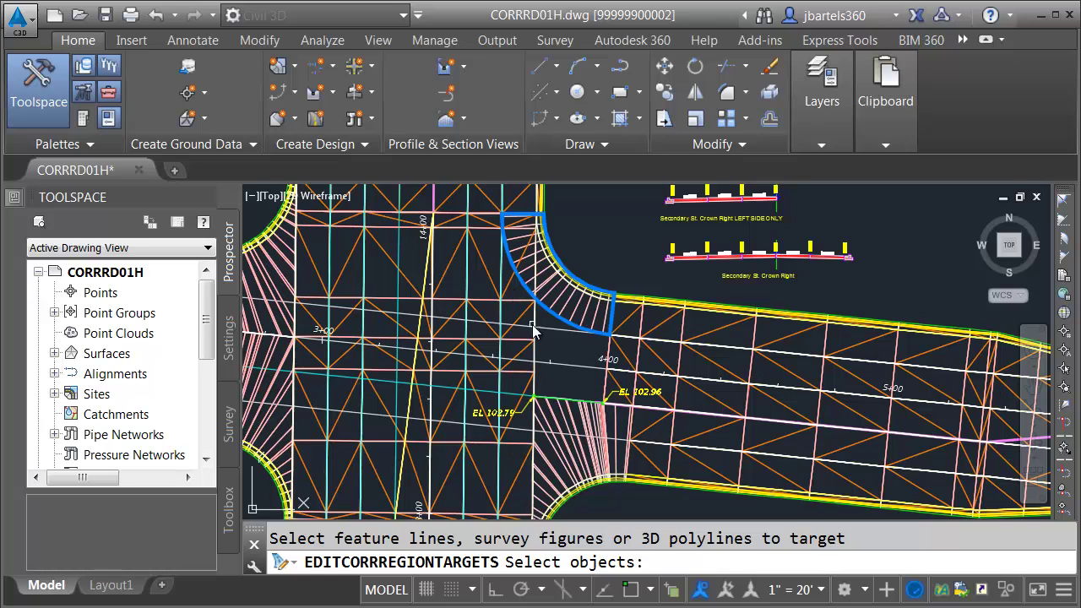
pyautogui.click(535, 336)
pyautogui.click(620, 409)
pyautogui.click(626, 406)
pyautogui.press('Return')
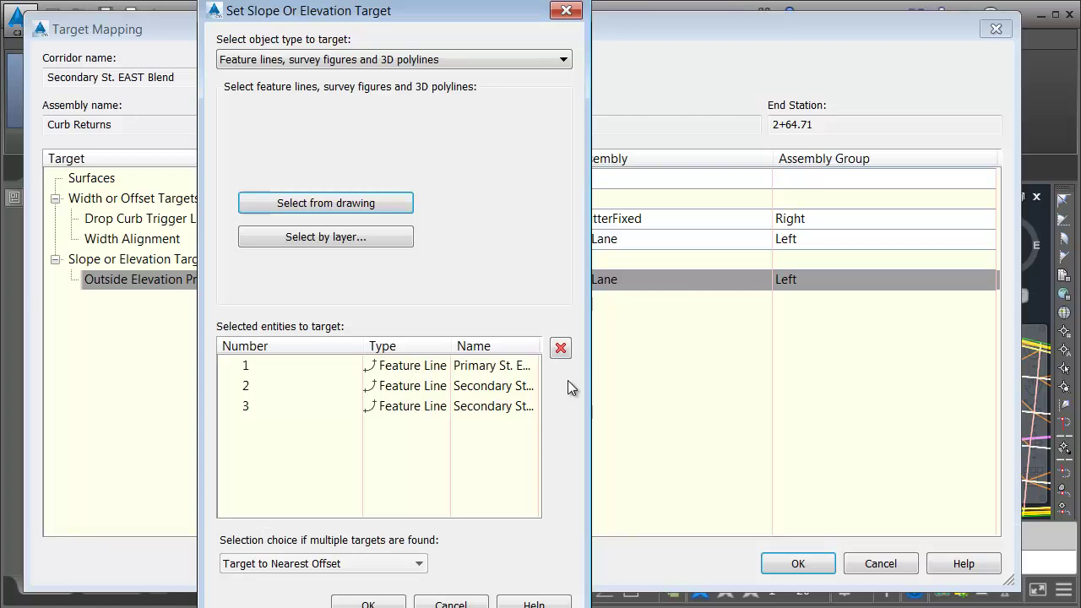
pyautogui.click(390, 601)
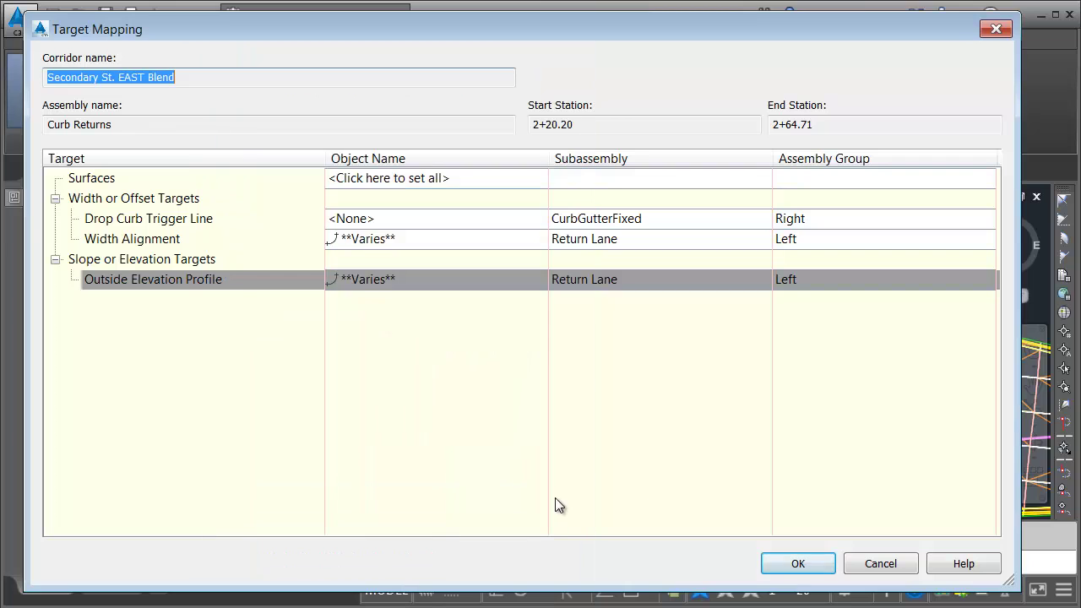
pyautogui.click(794, 563)
pyautogui.press('Escape')
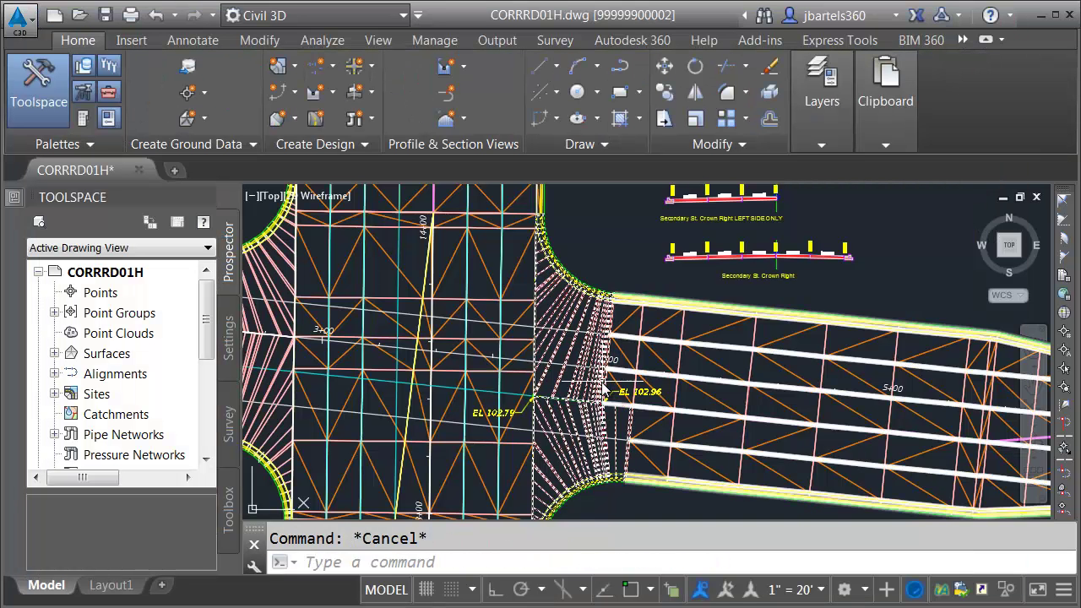
# Examine the blend corridor in 3D in the Object Viewer, then review the whole intersection in plan
pyautogui.click(583, 384)
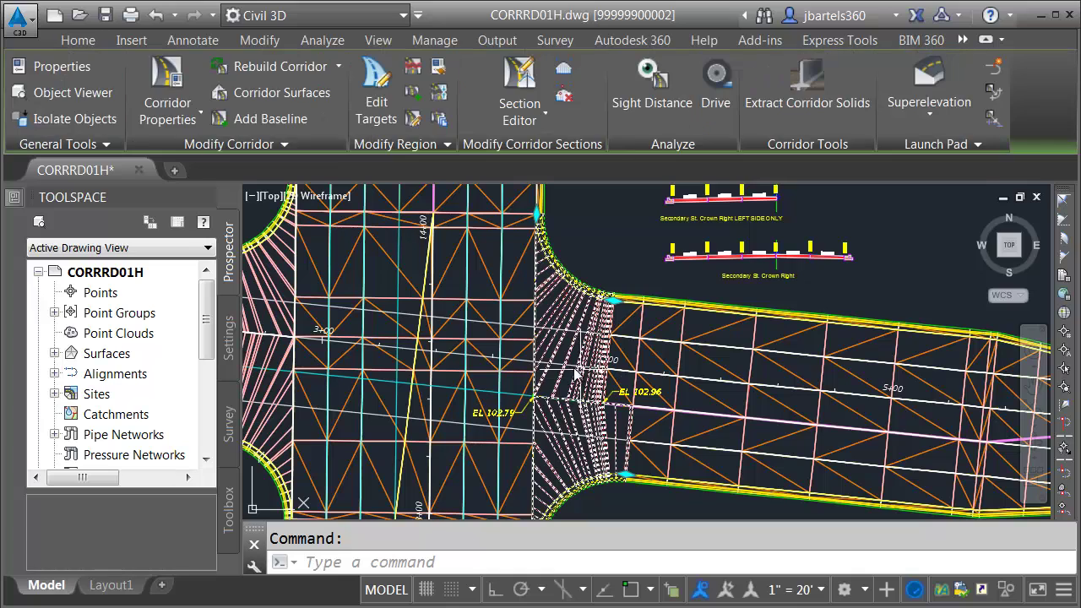
pyautogui.click(72, 92)
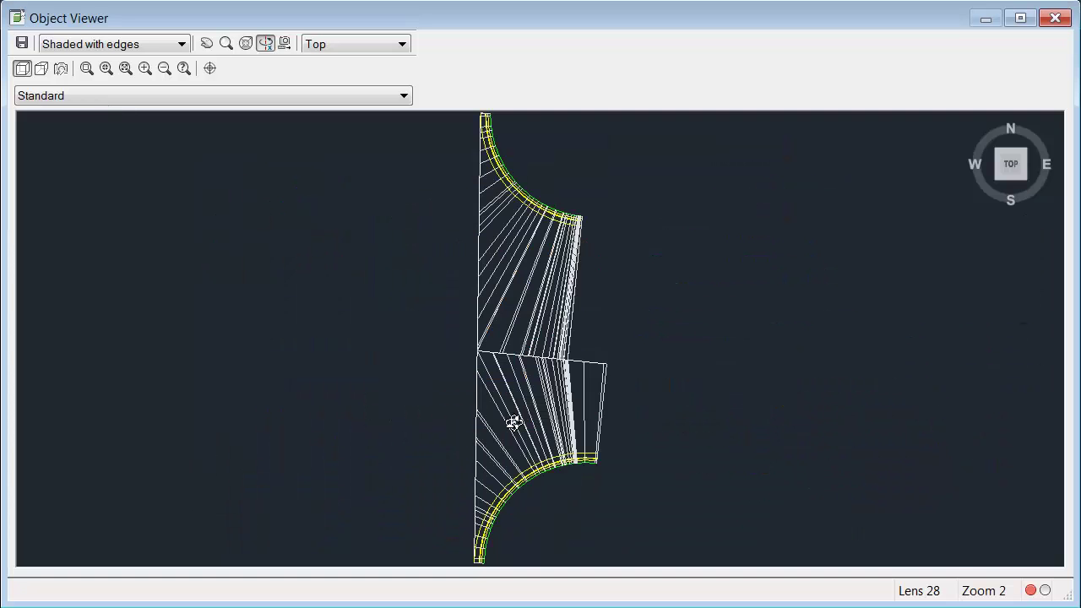
pyautogui.moveTo(523, 440); pyautogui.dragTo(495, 222)
pyautogui.scroll(3, 475, 351)
pyautogui.moveTo(476, 351); pyautogui.dragTo(557, 382)
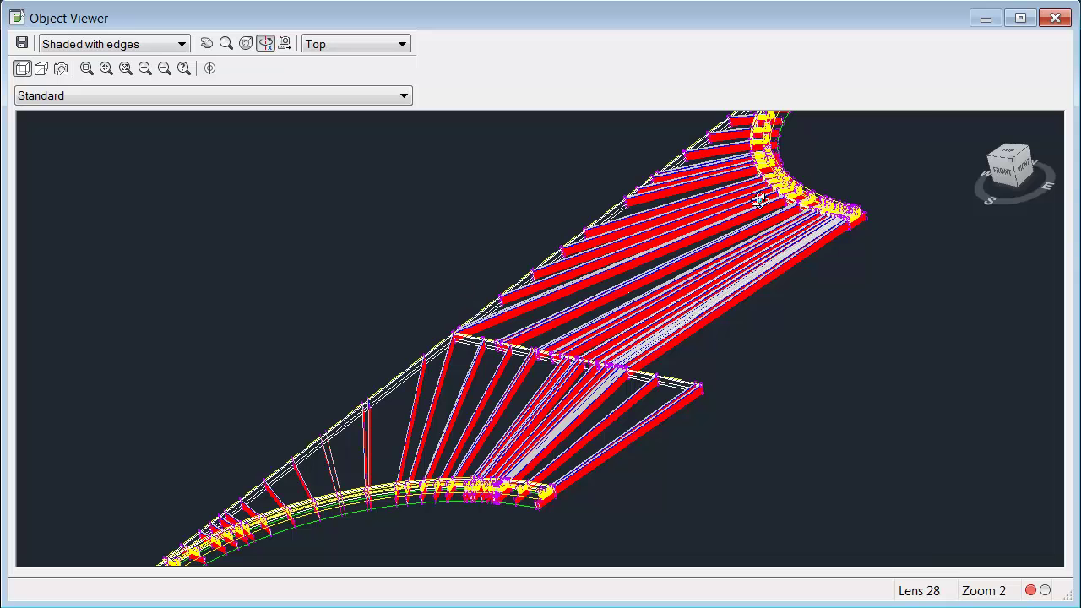
pyautogui.click(1054, 19)
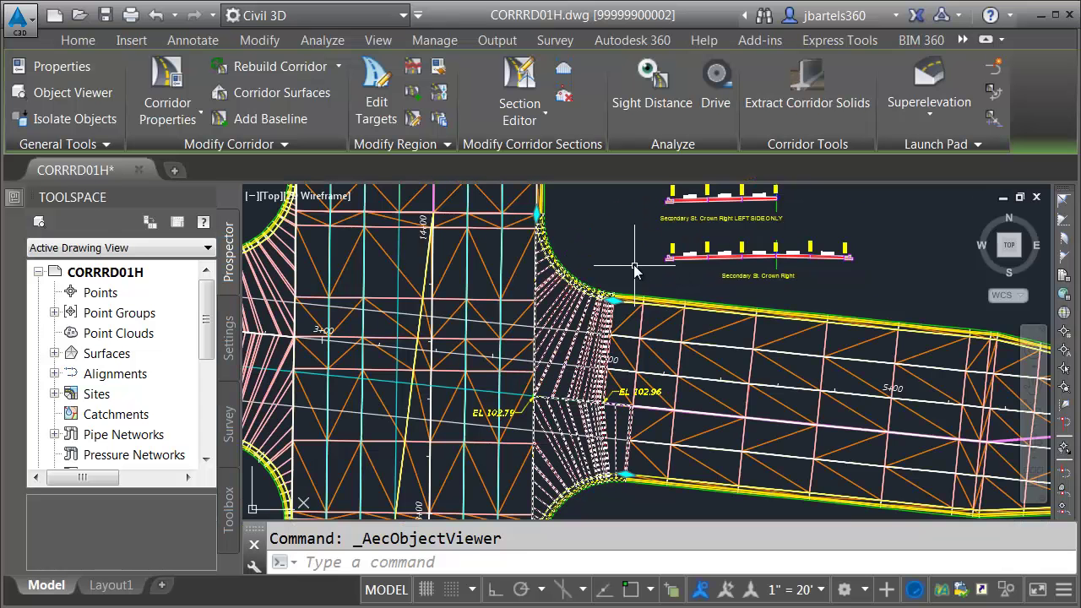
pyautogui.scroll(-5, 617, 252)
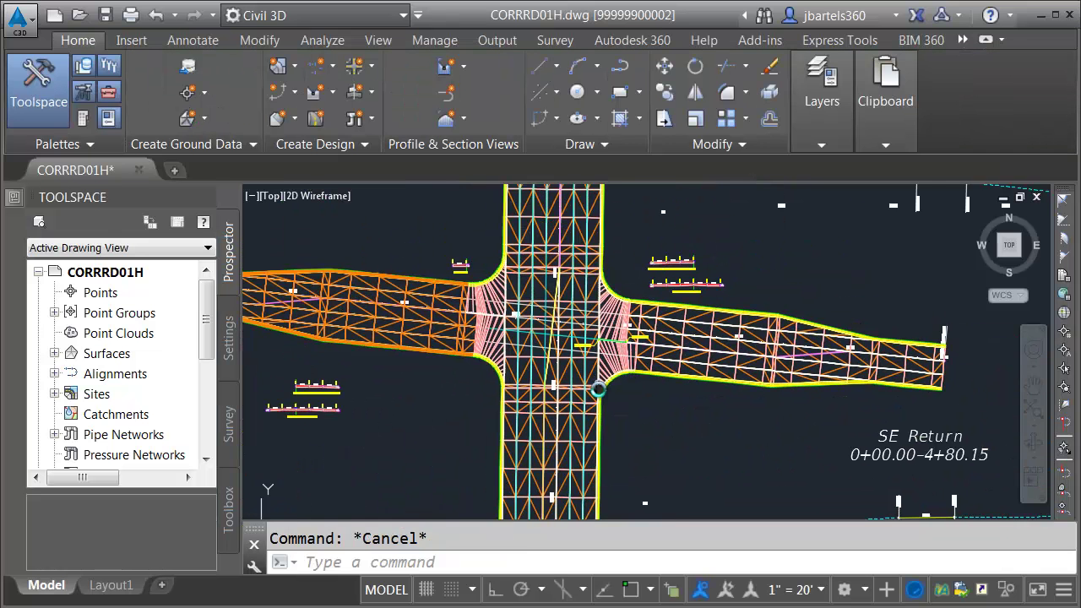
pyautogui.moveTo(635, 432)
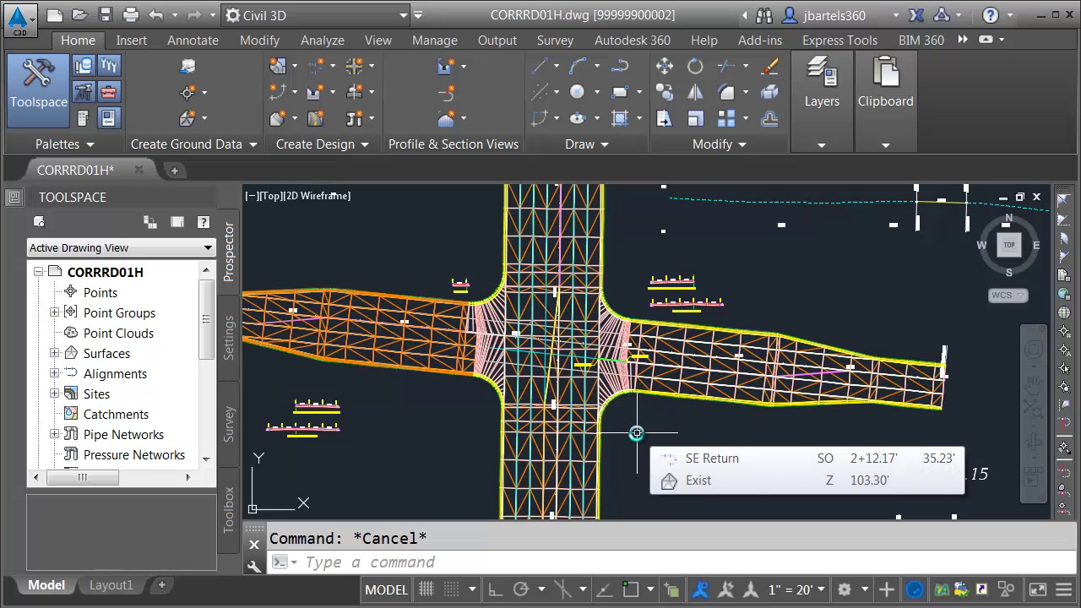